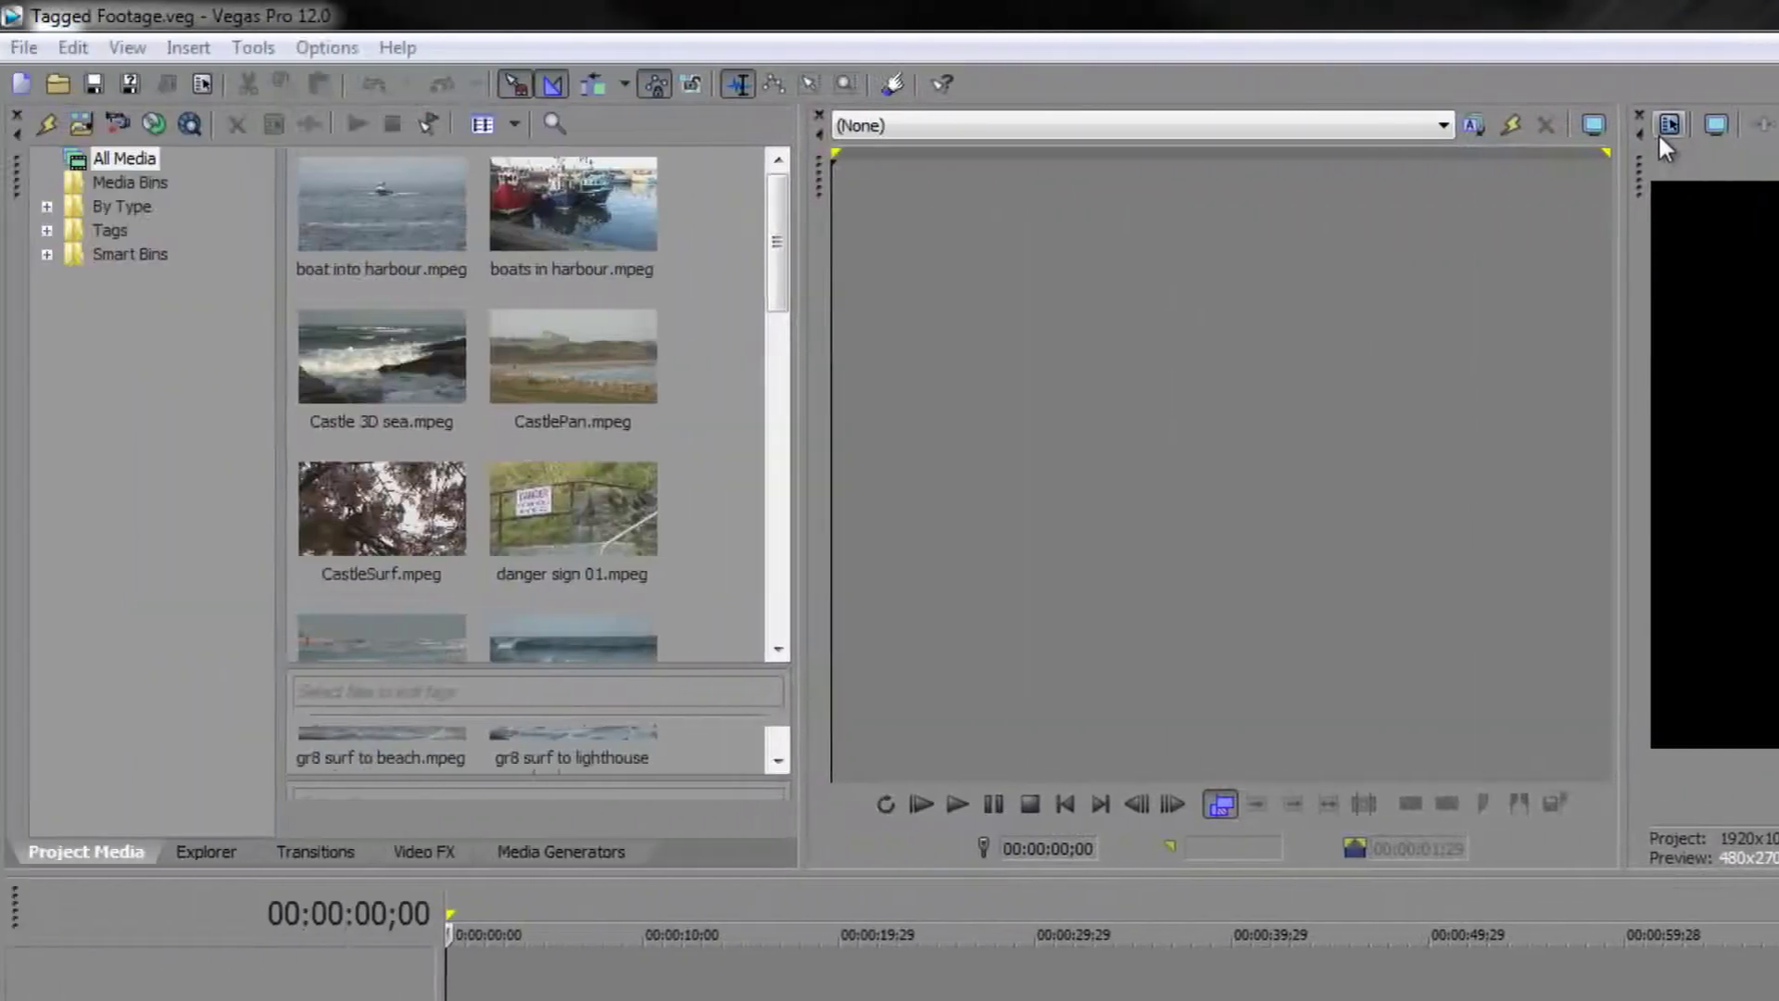
- Set the project video properties to the HD 1080-50i (1920x1080, 25.000 fps) template with field order None (progressive scan)
left_click(32, 48)
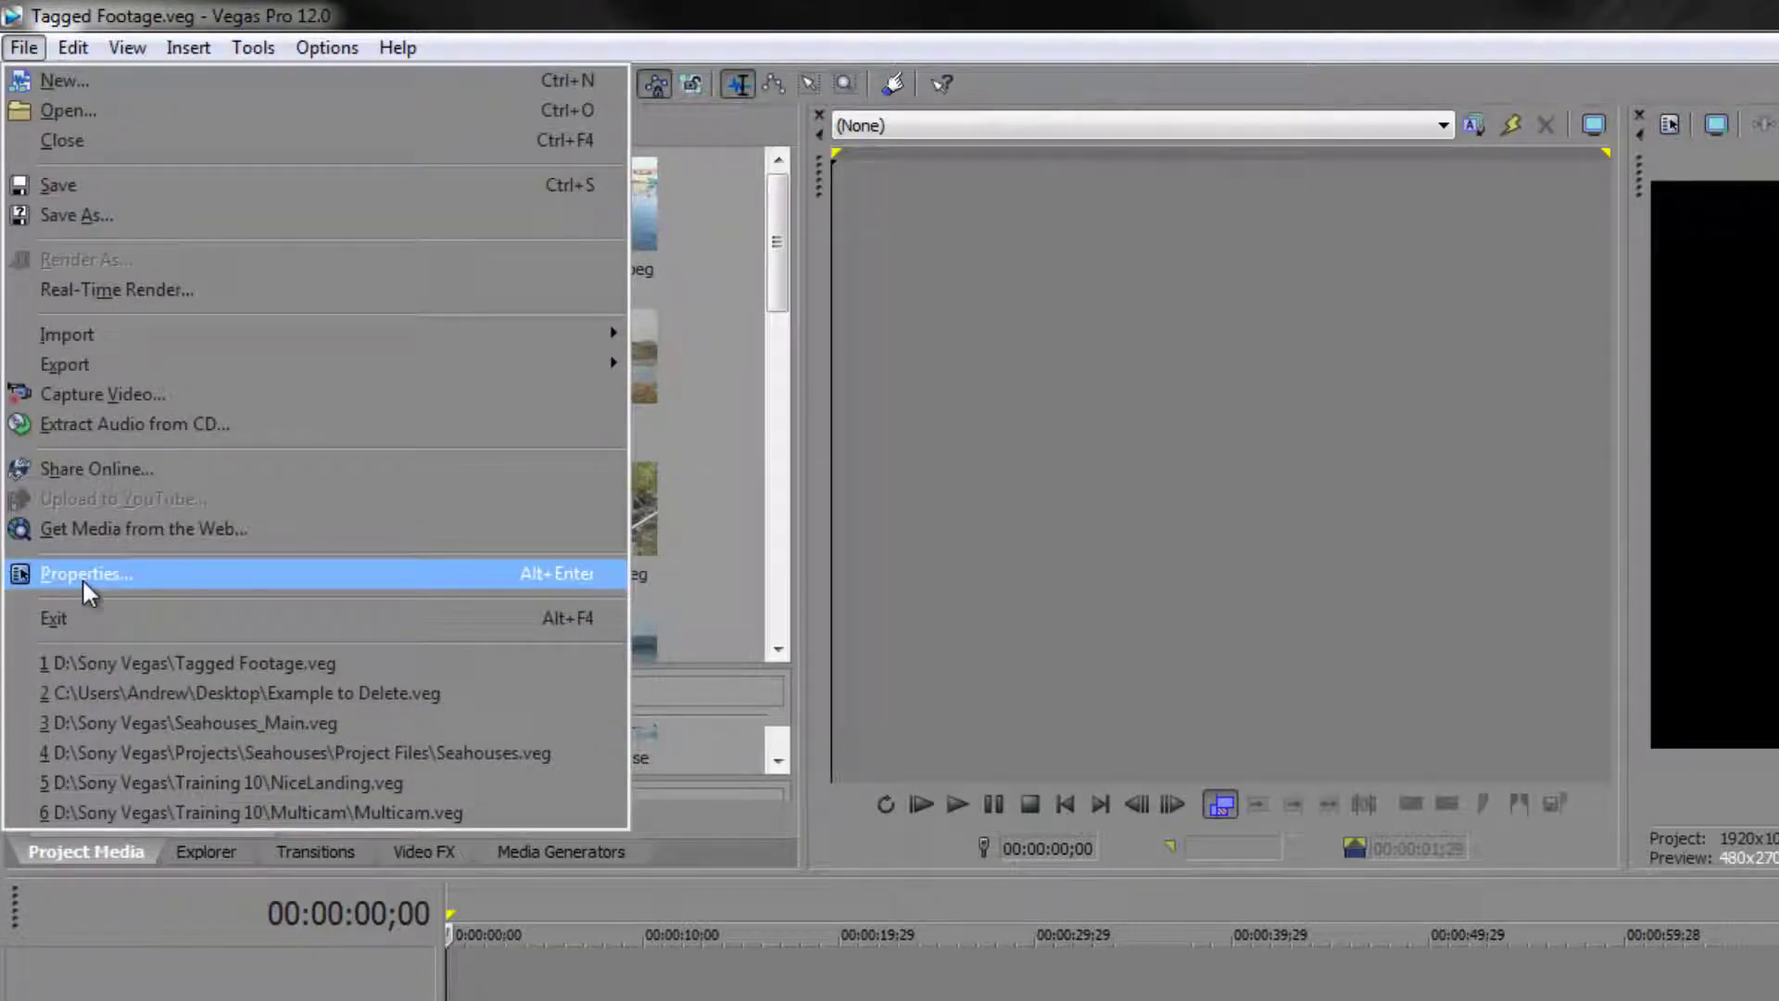
left_click(1669, 132)
left_click(1667, 130)
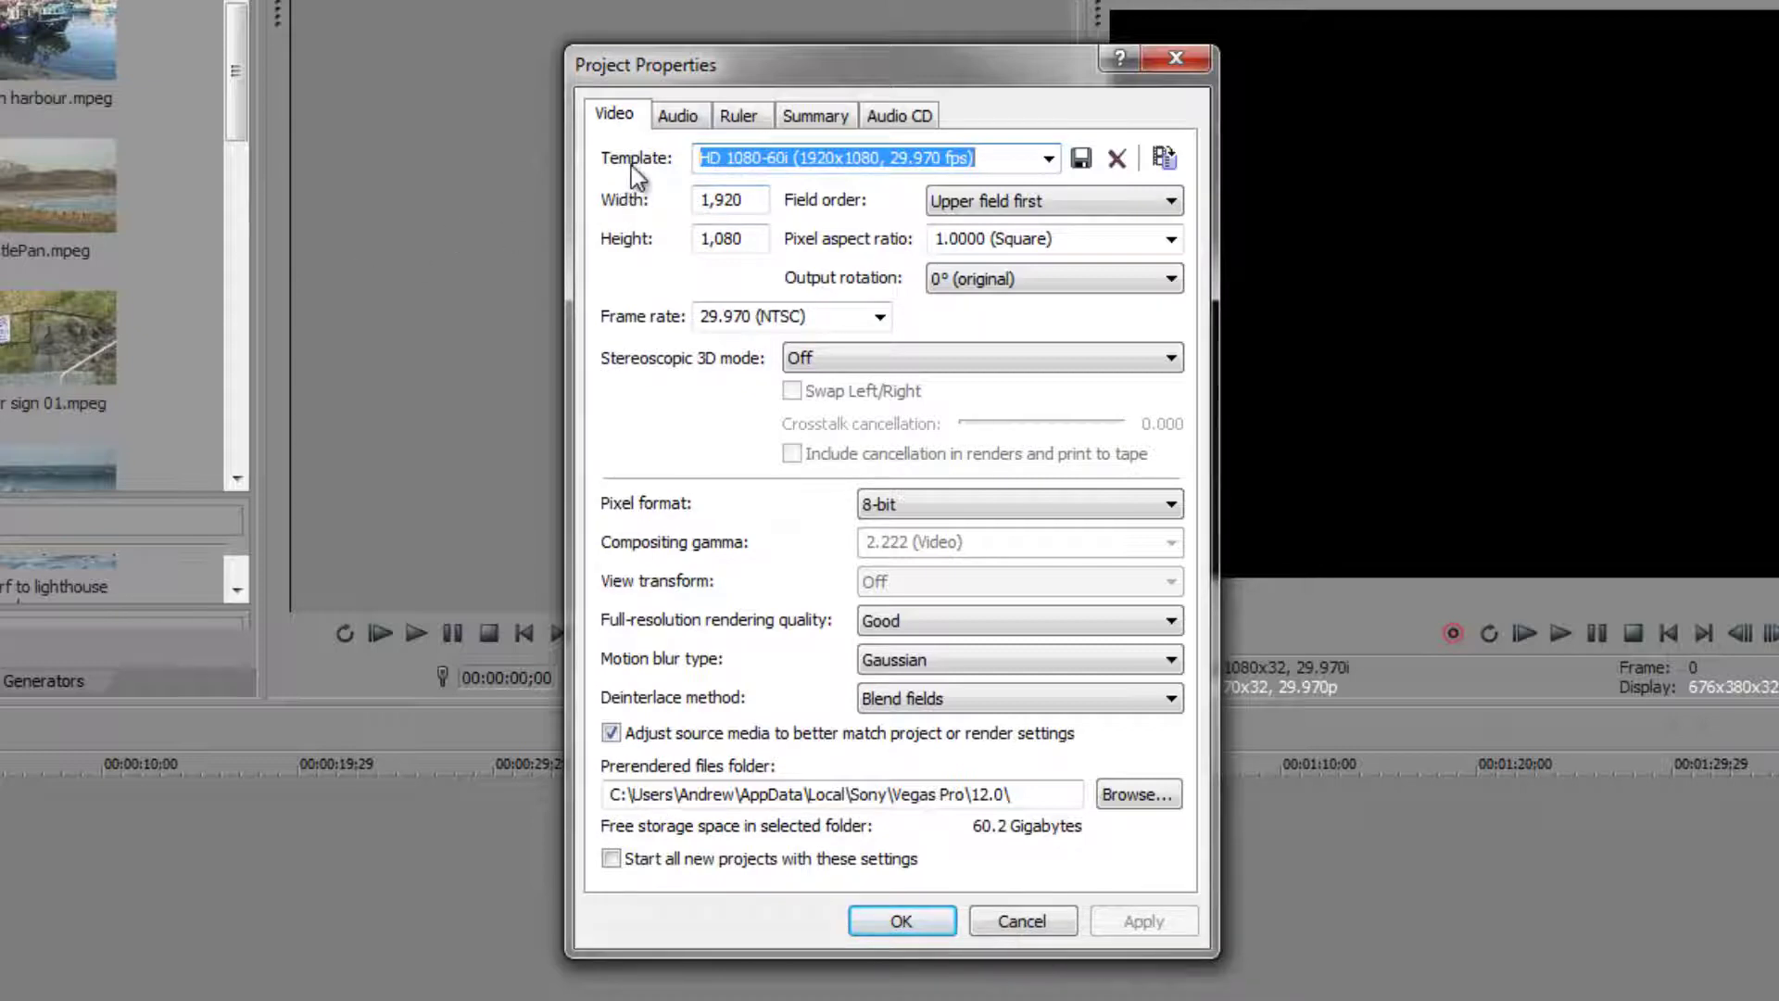
left_click(1050, 159)
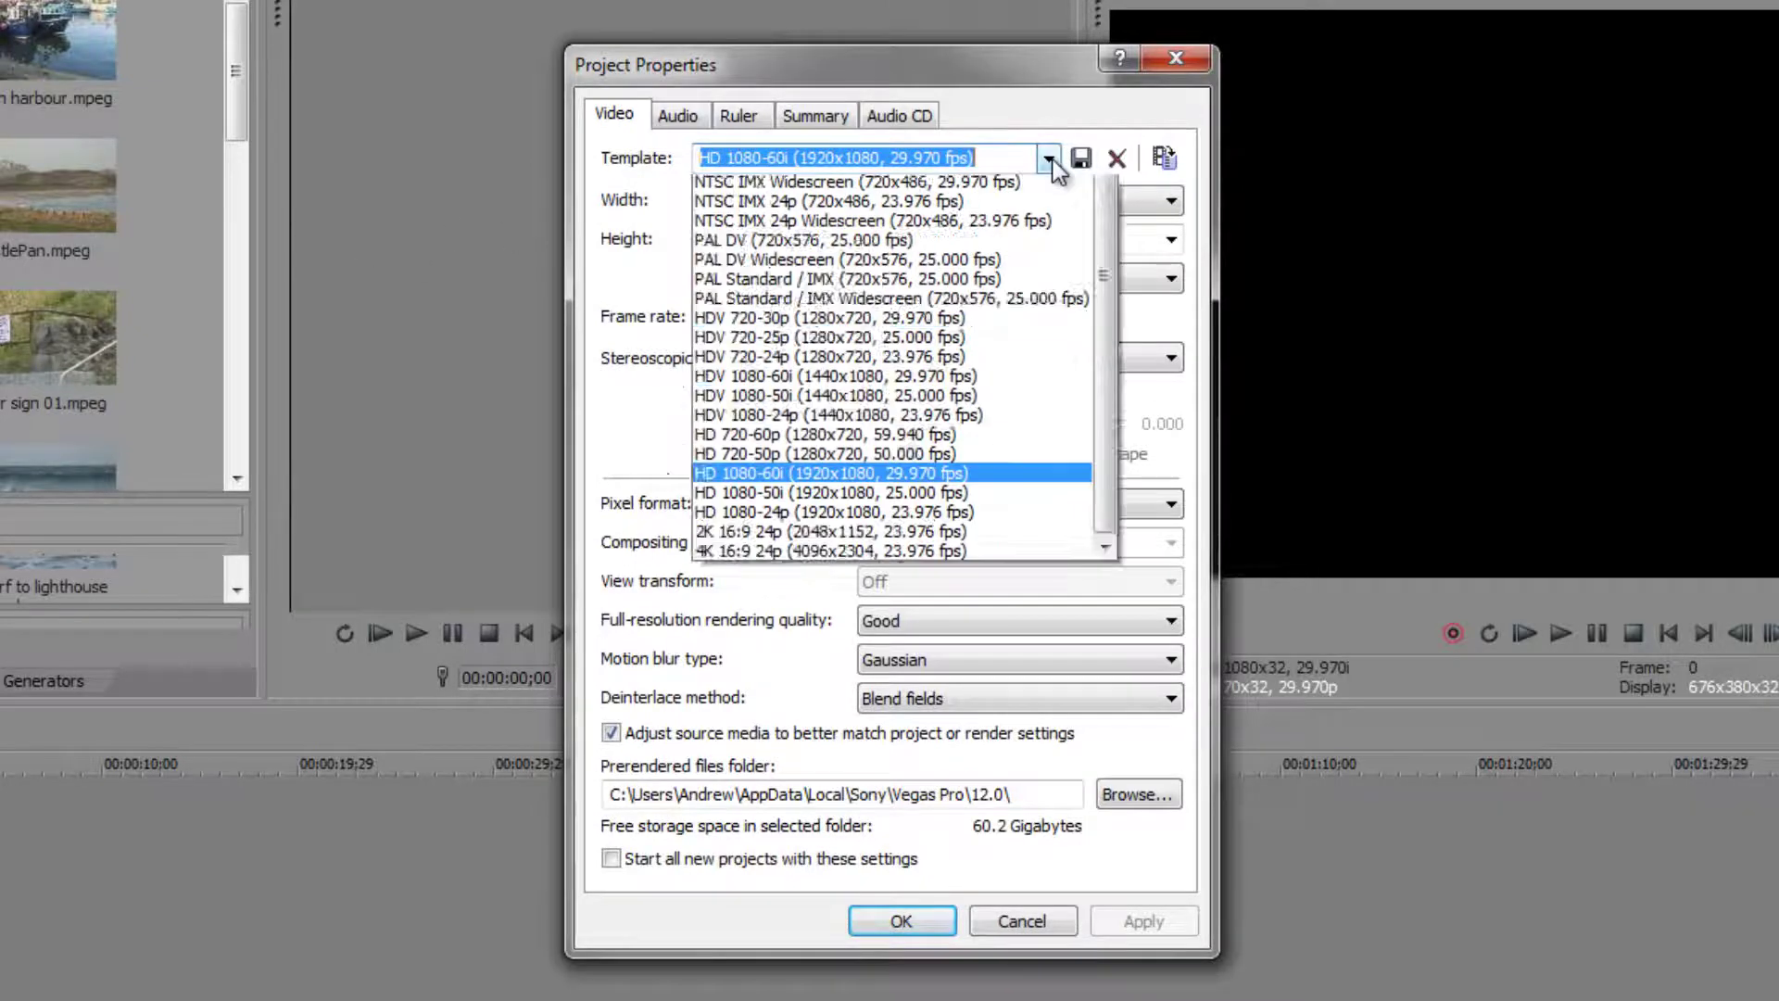
left_click_drag(1108, 264, 1099, 235)
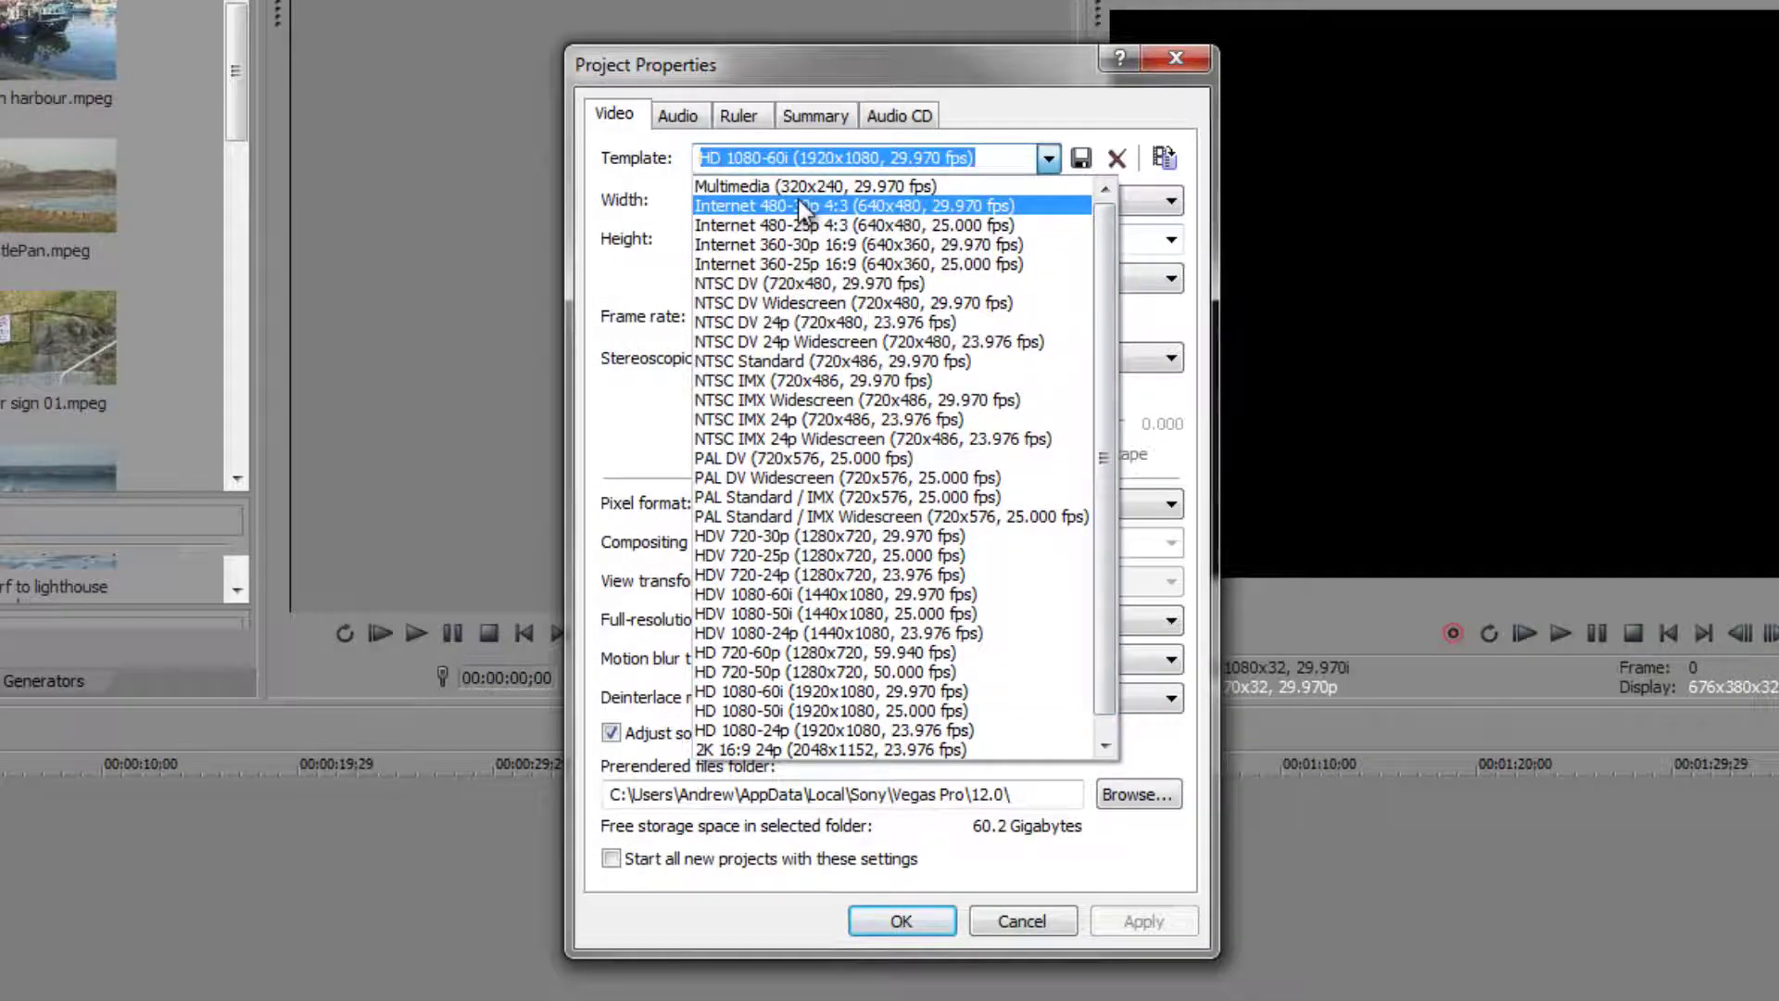
left_click_drag(1109, 235, 1010, 788)
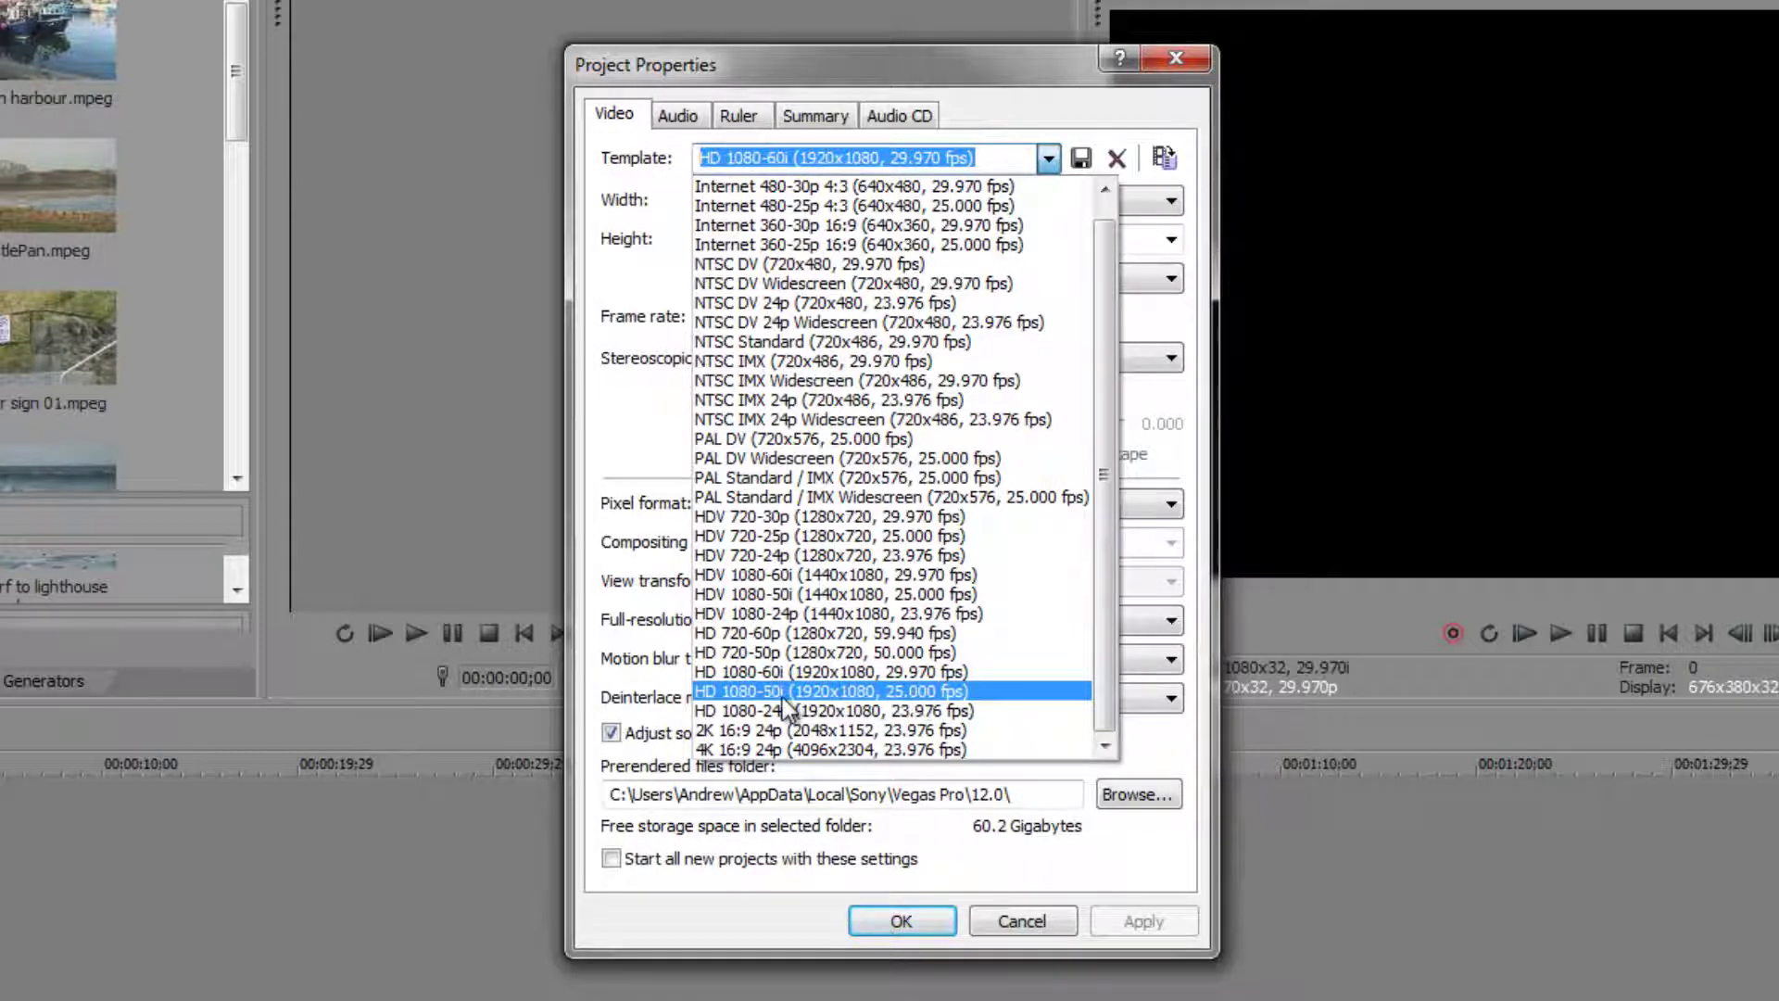
left_click(851, 691)
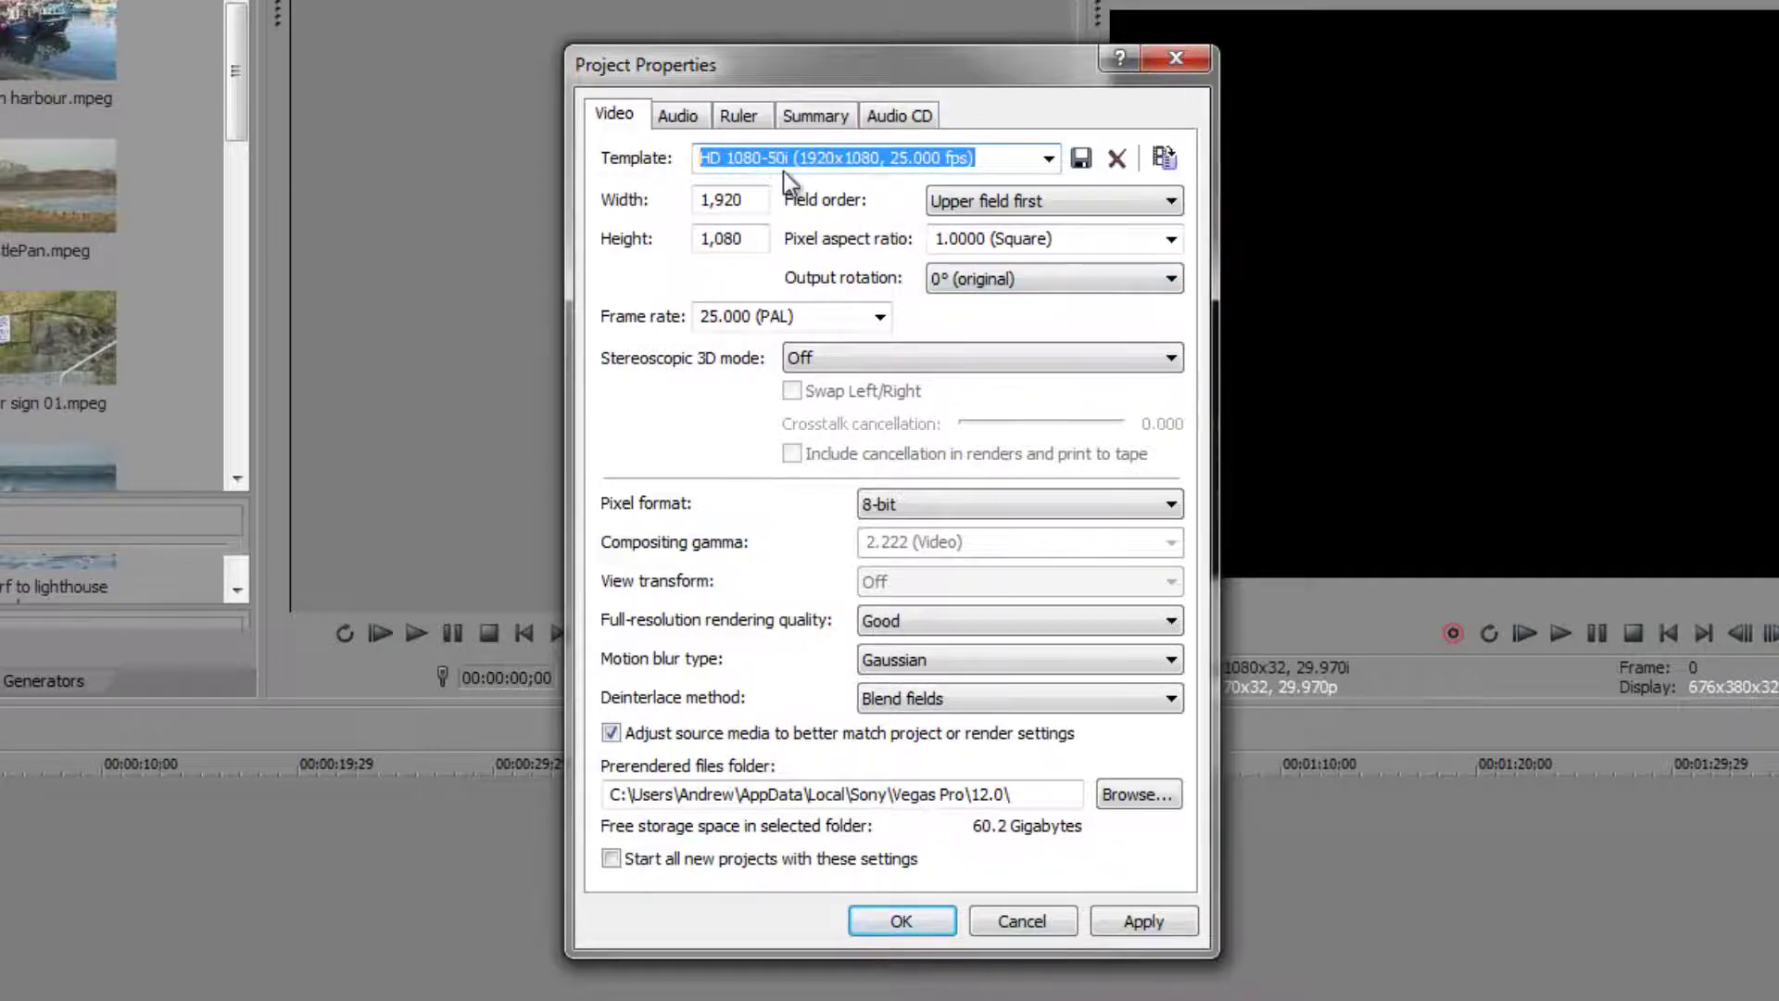
left_click(1054, 191)
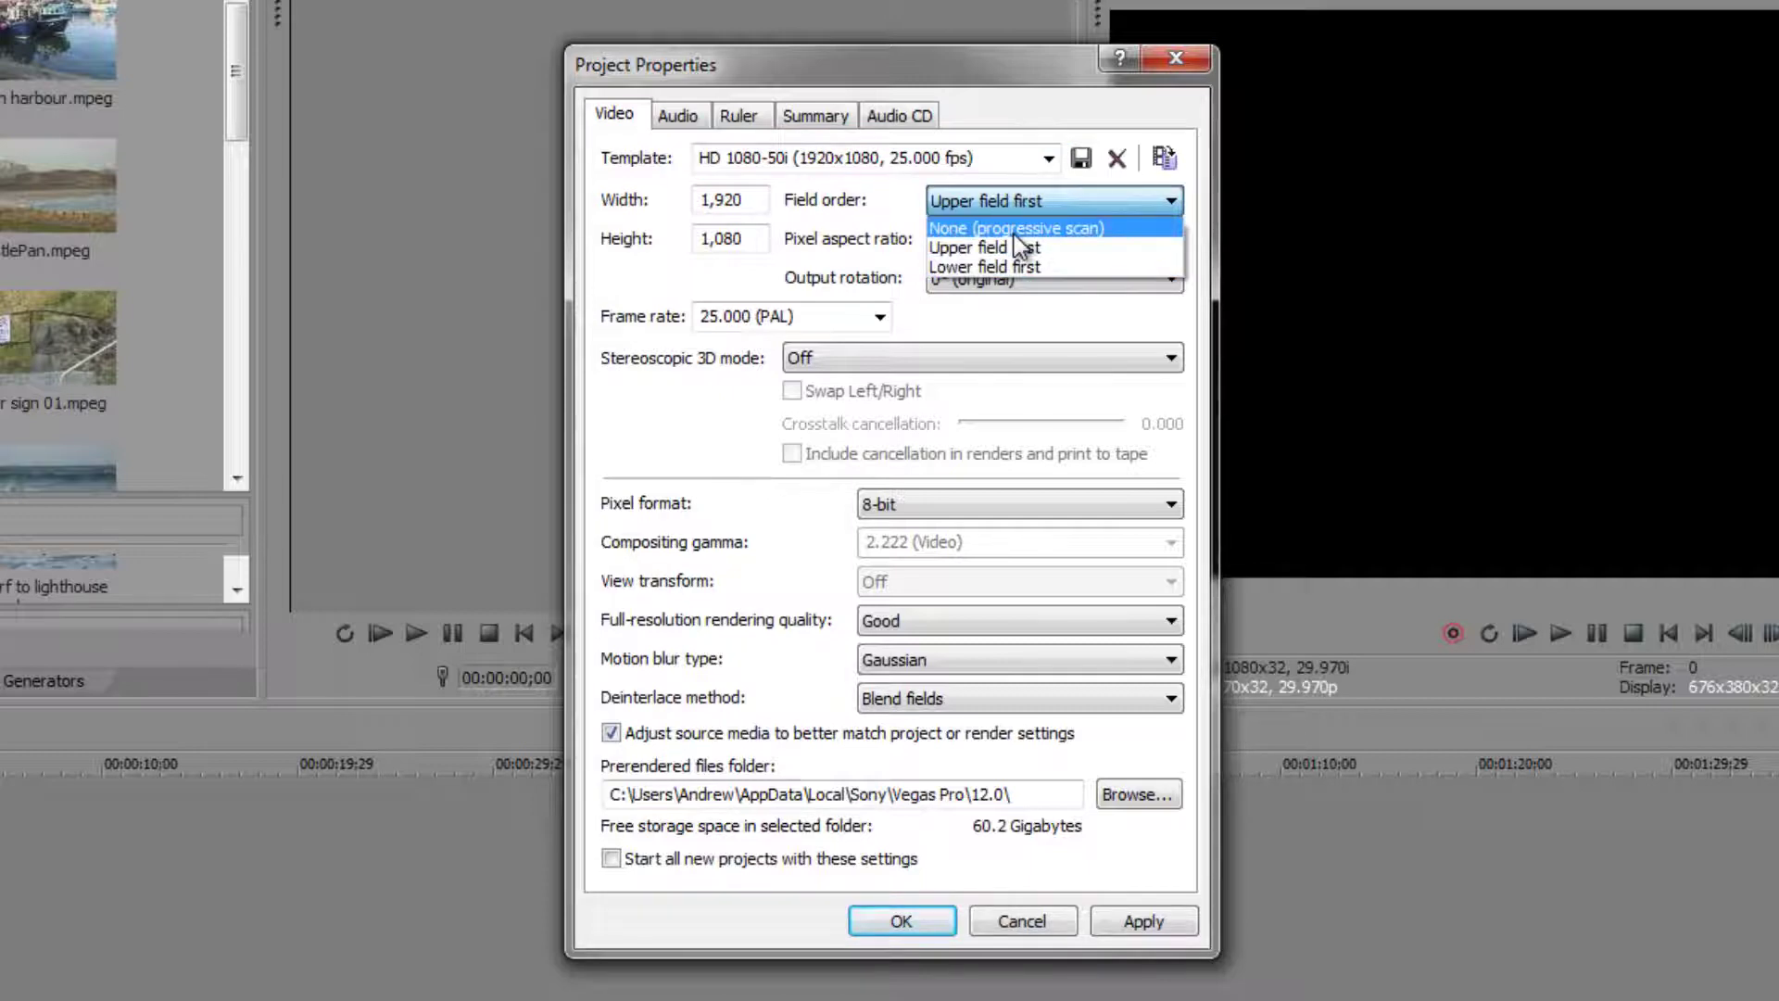
left_click(1014, 232)
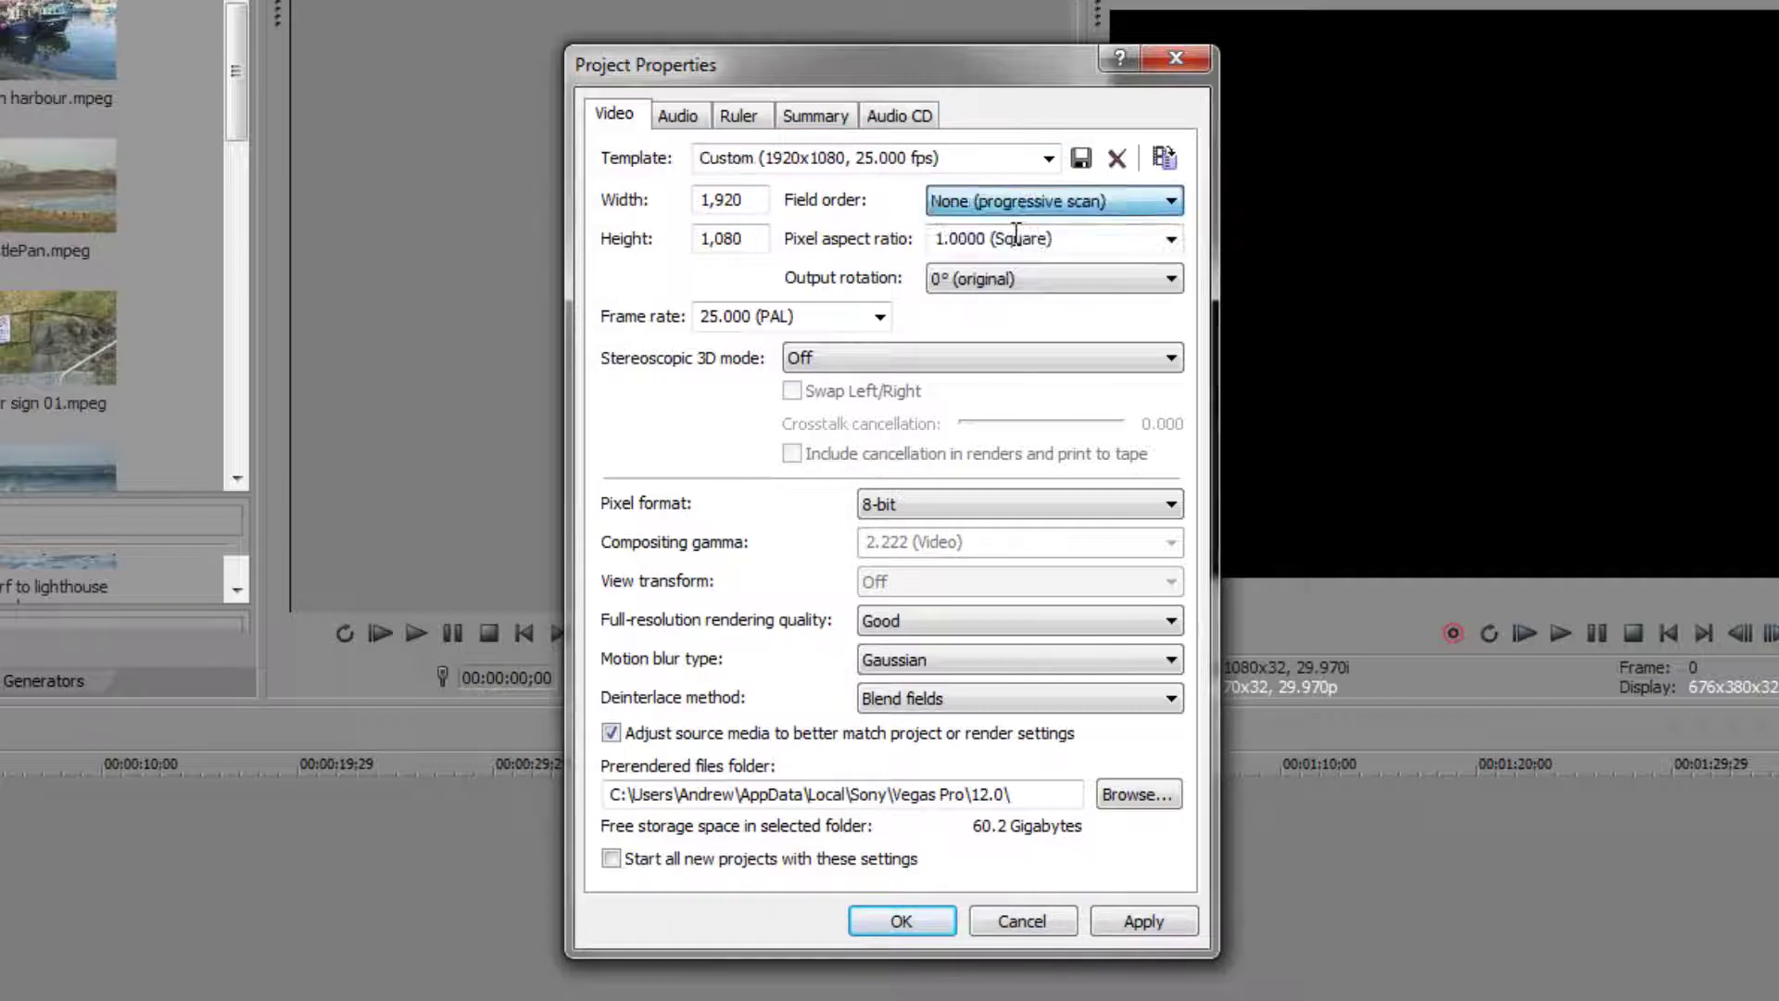
- Save the customised video settings as a template named HD 1080 25p (1920x1080, 25.000 fps) and check the template list for it
left_click(757, 168)
left_click(746, 160)
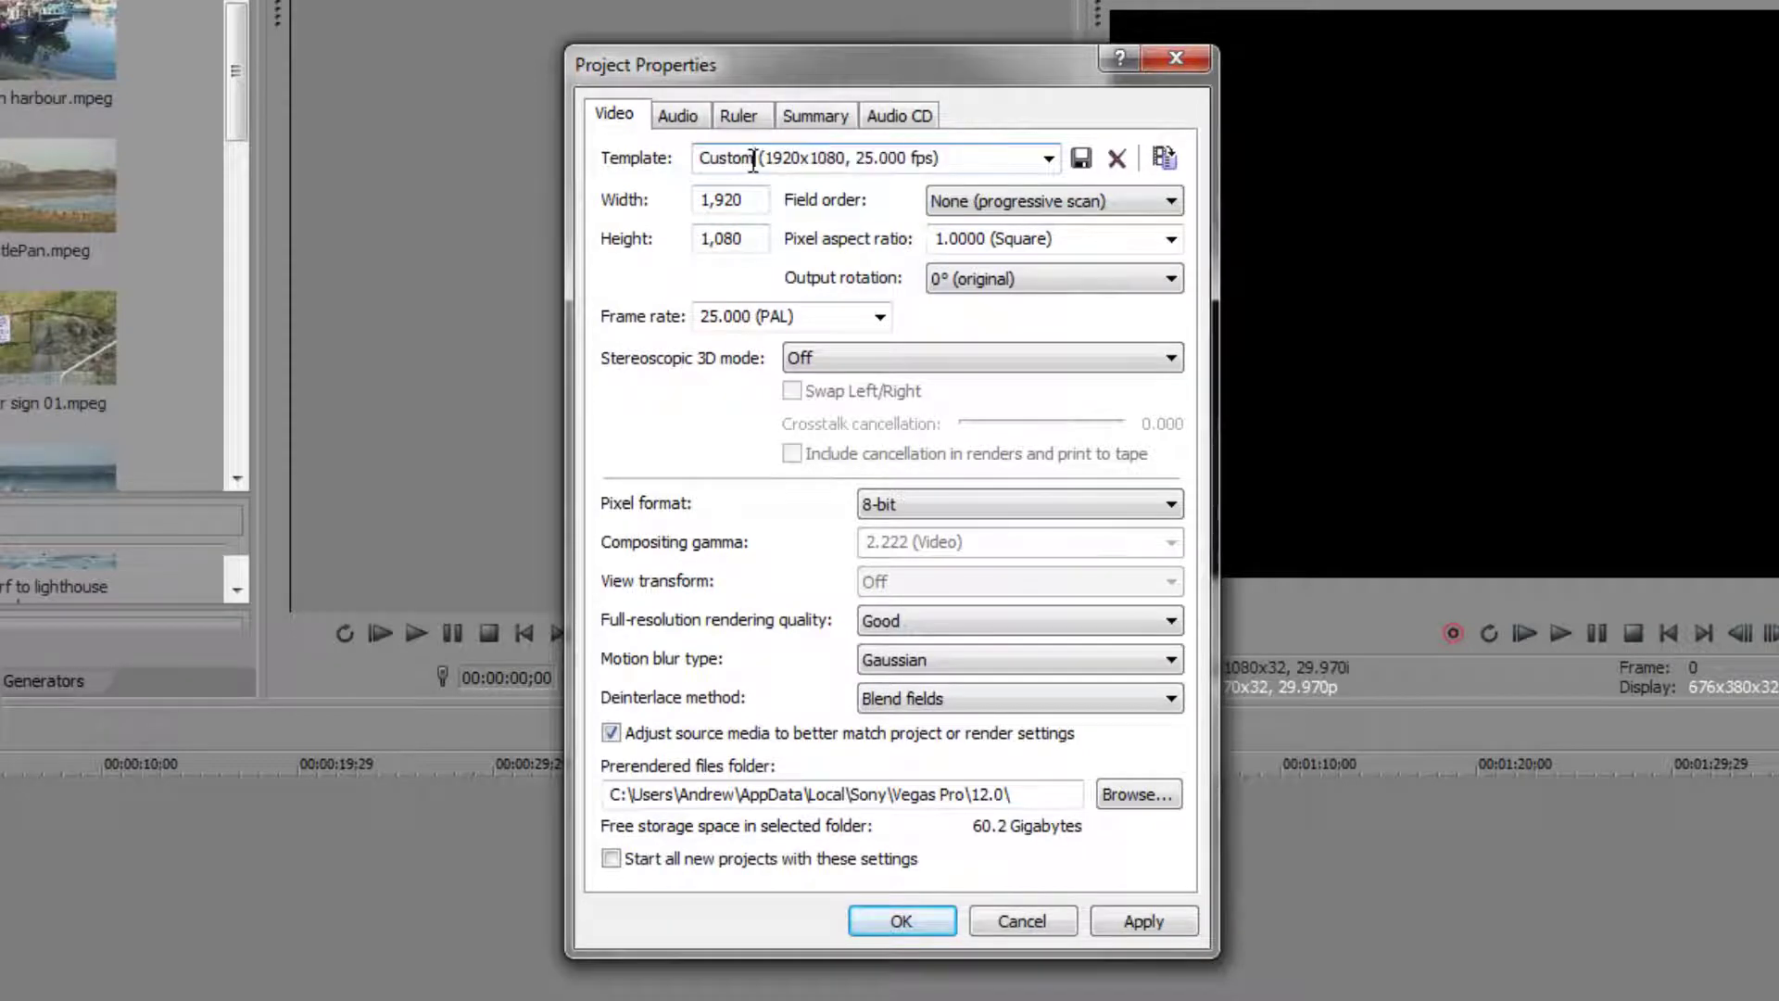
left_click_drag(756, 160, 674, 167)
type("HD 1")
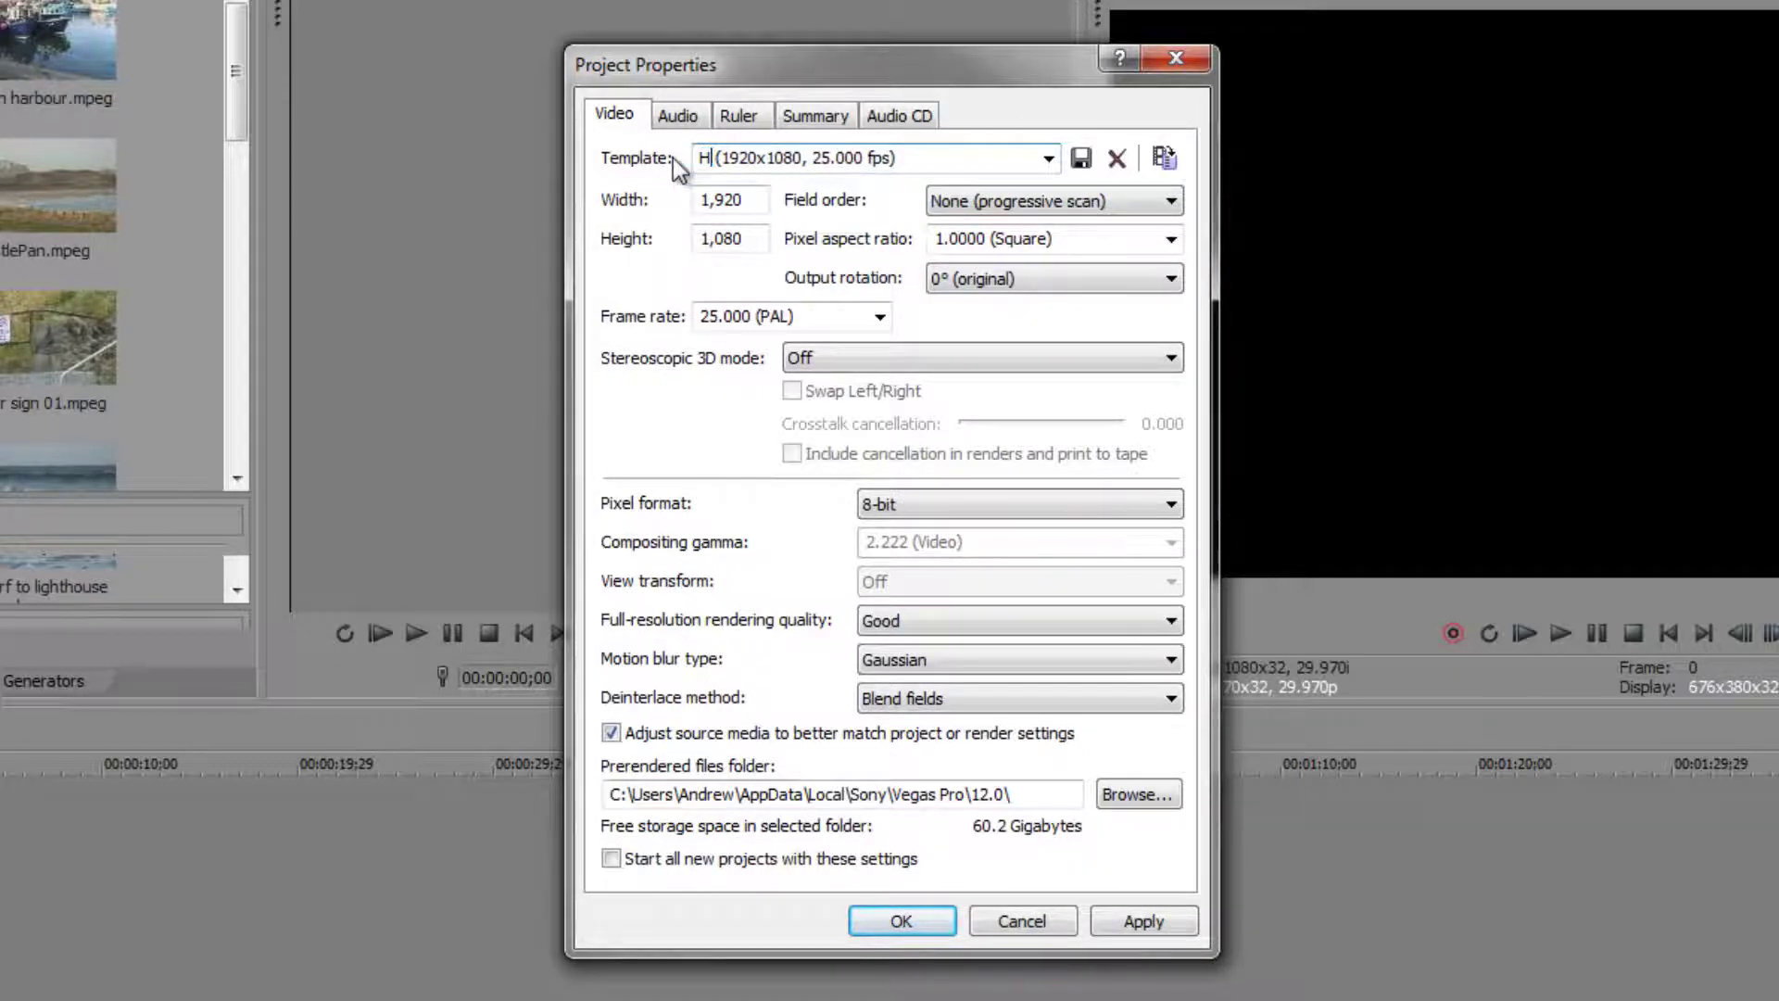
type("080 2")
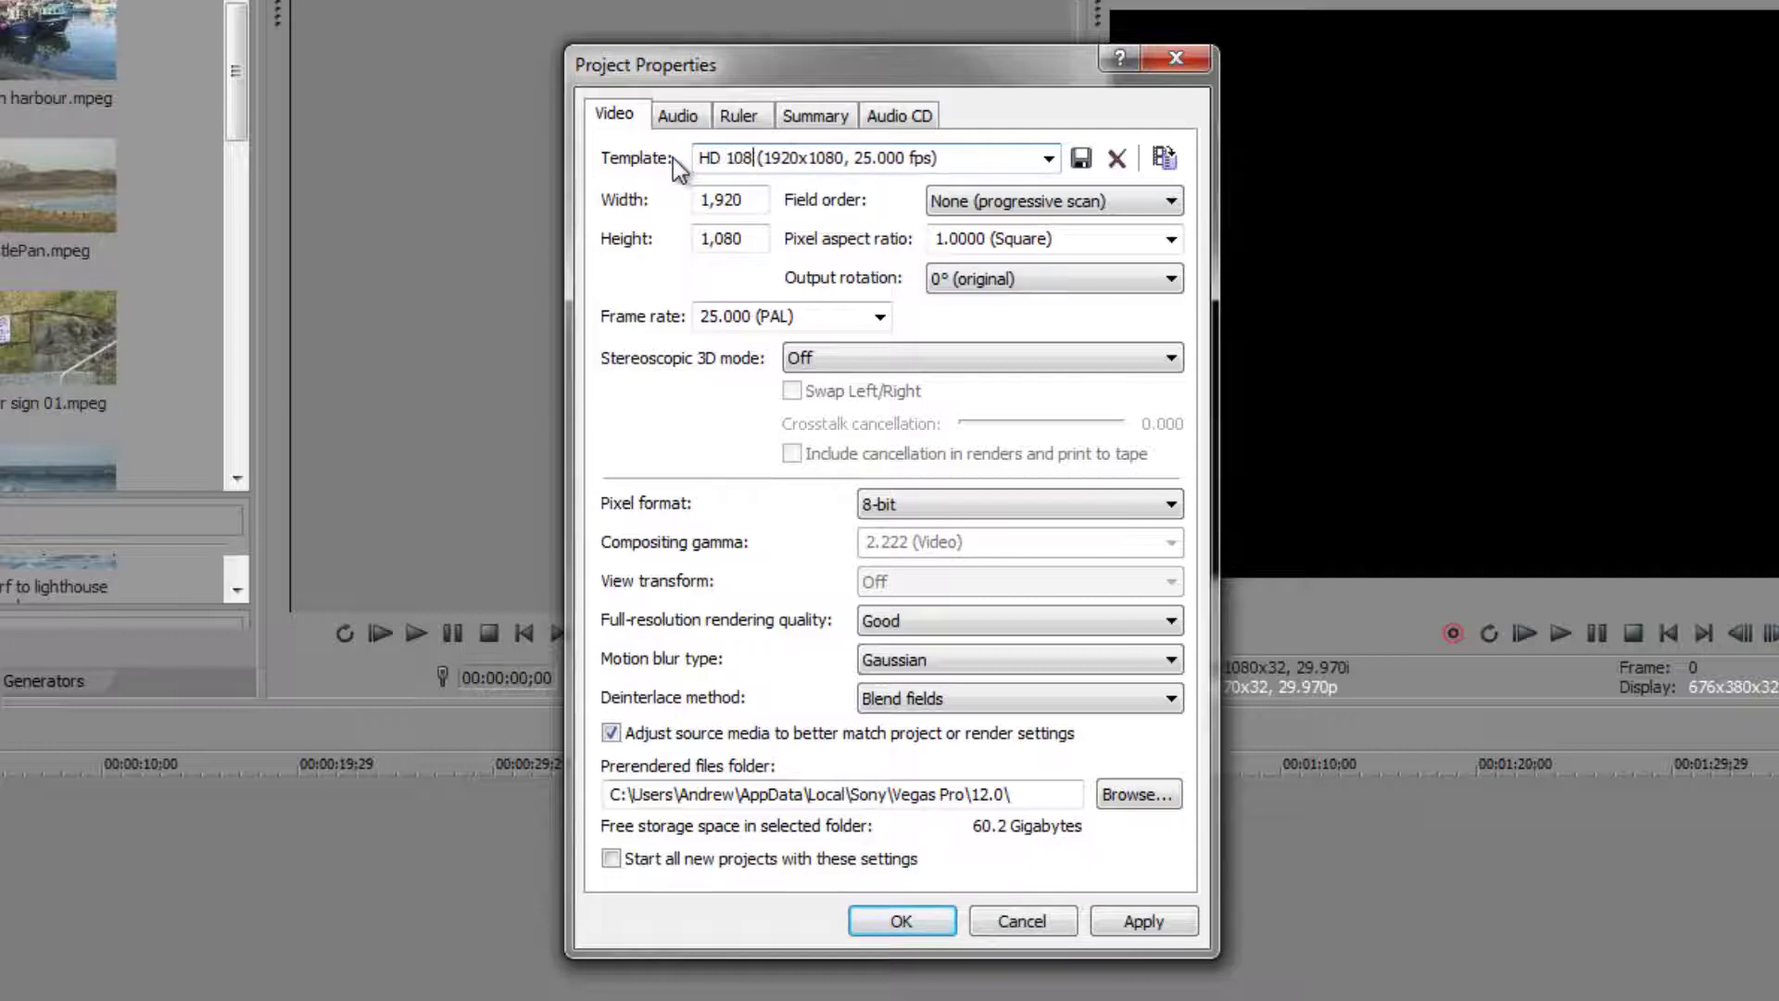
type("5")
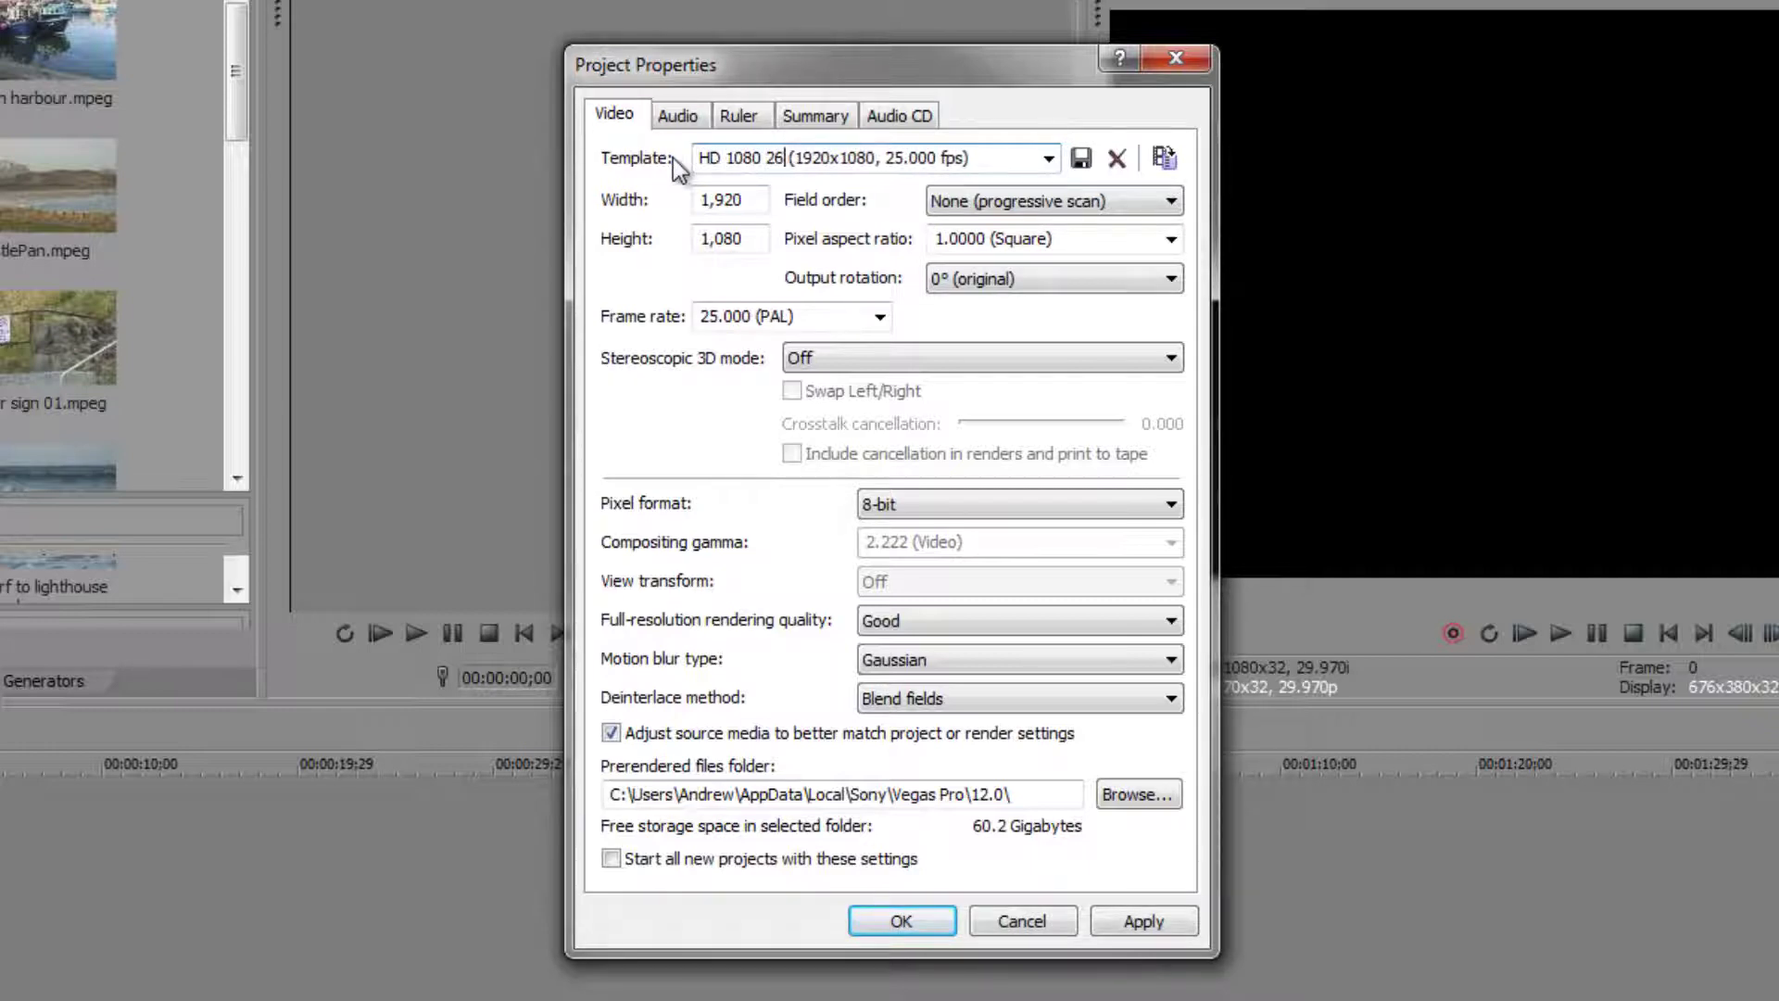
type("p")
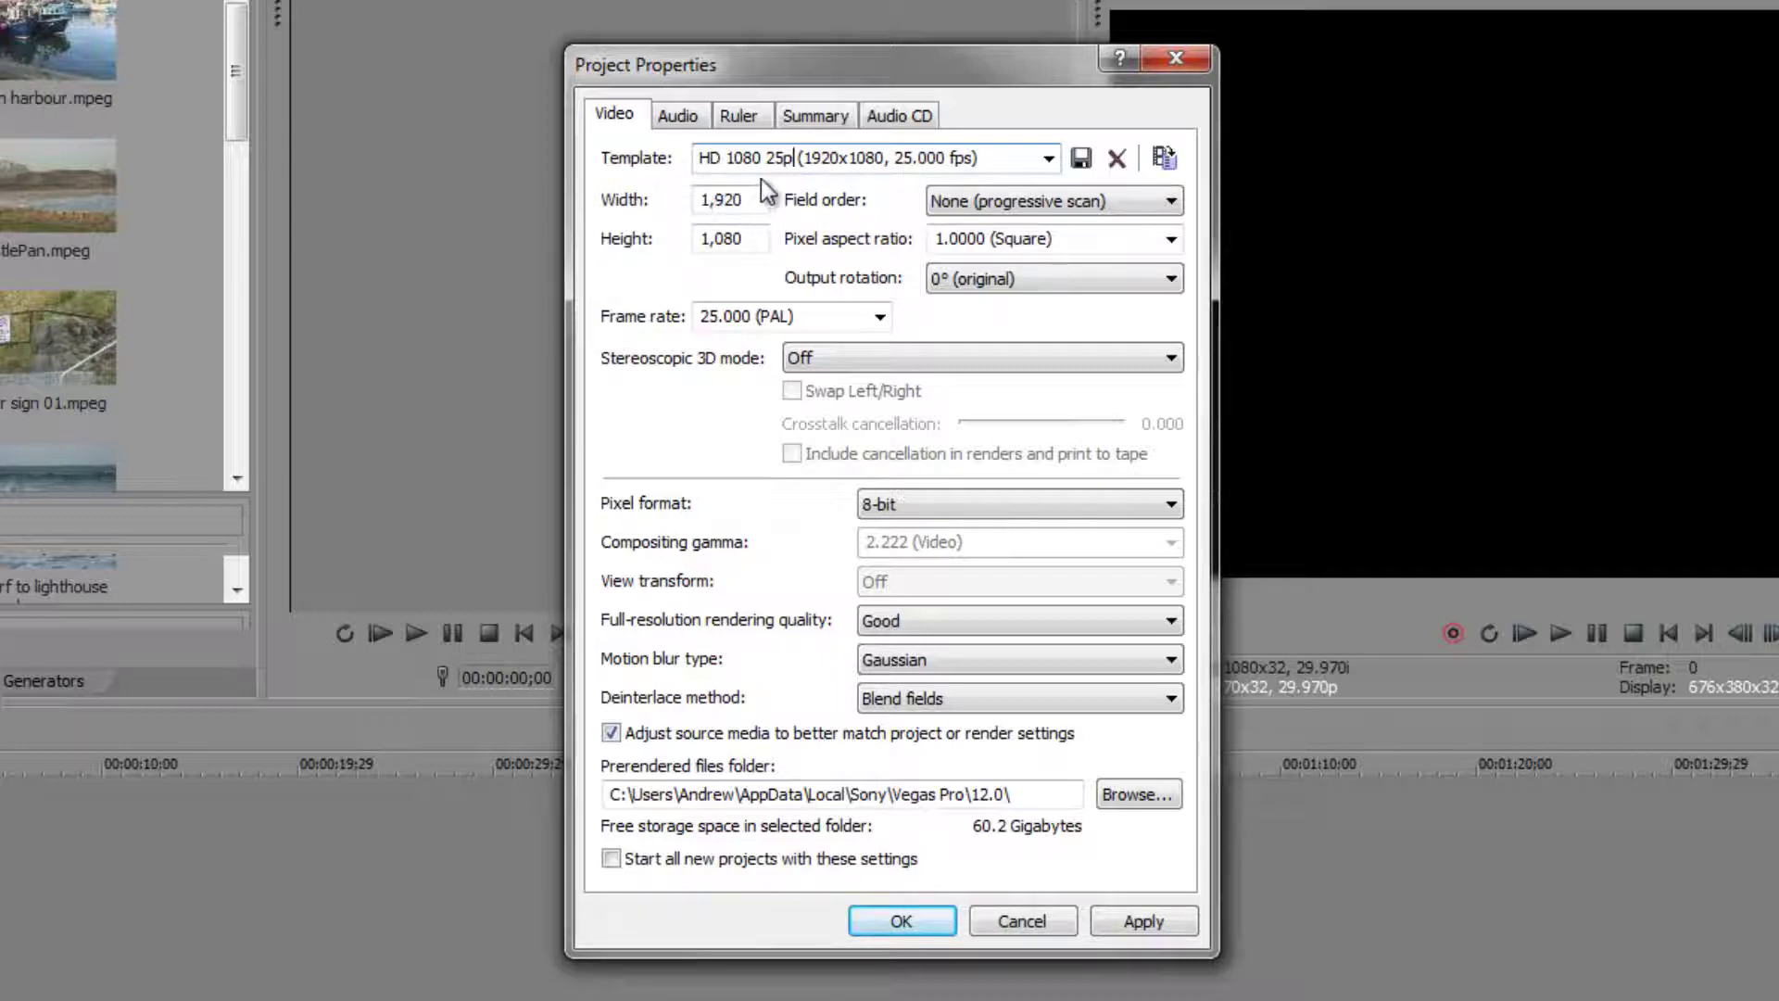
left_click(1081, 160)
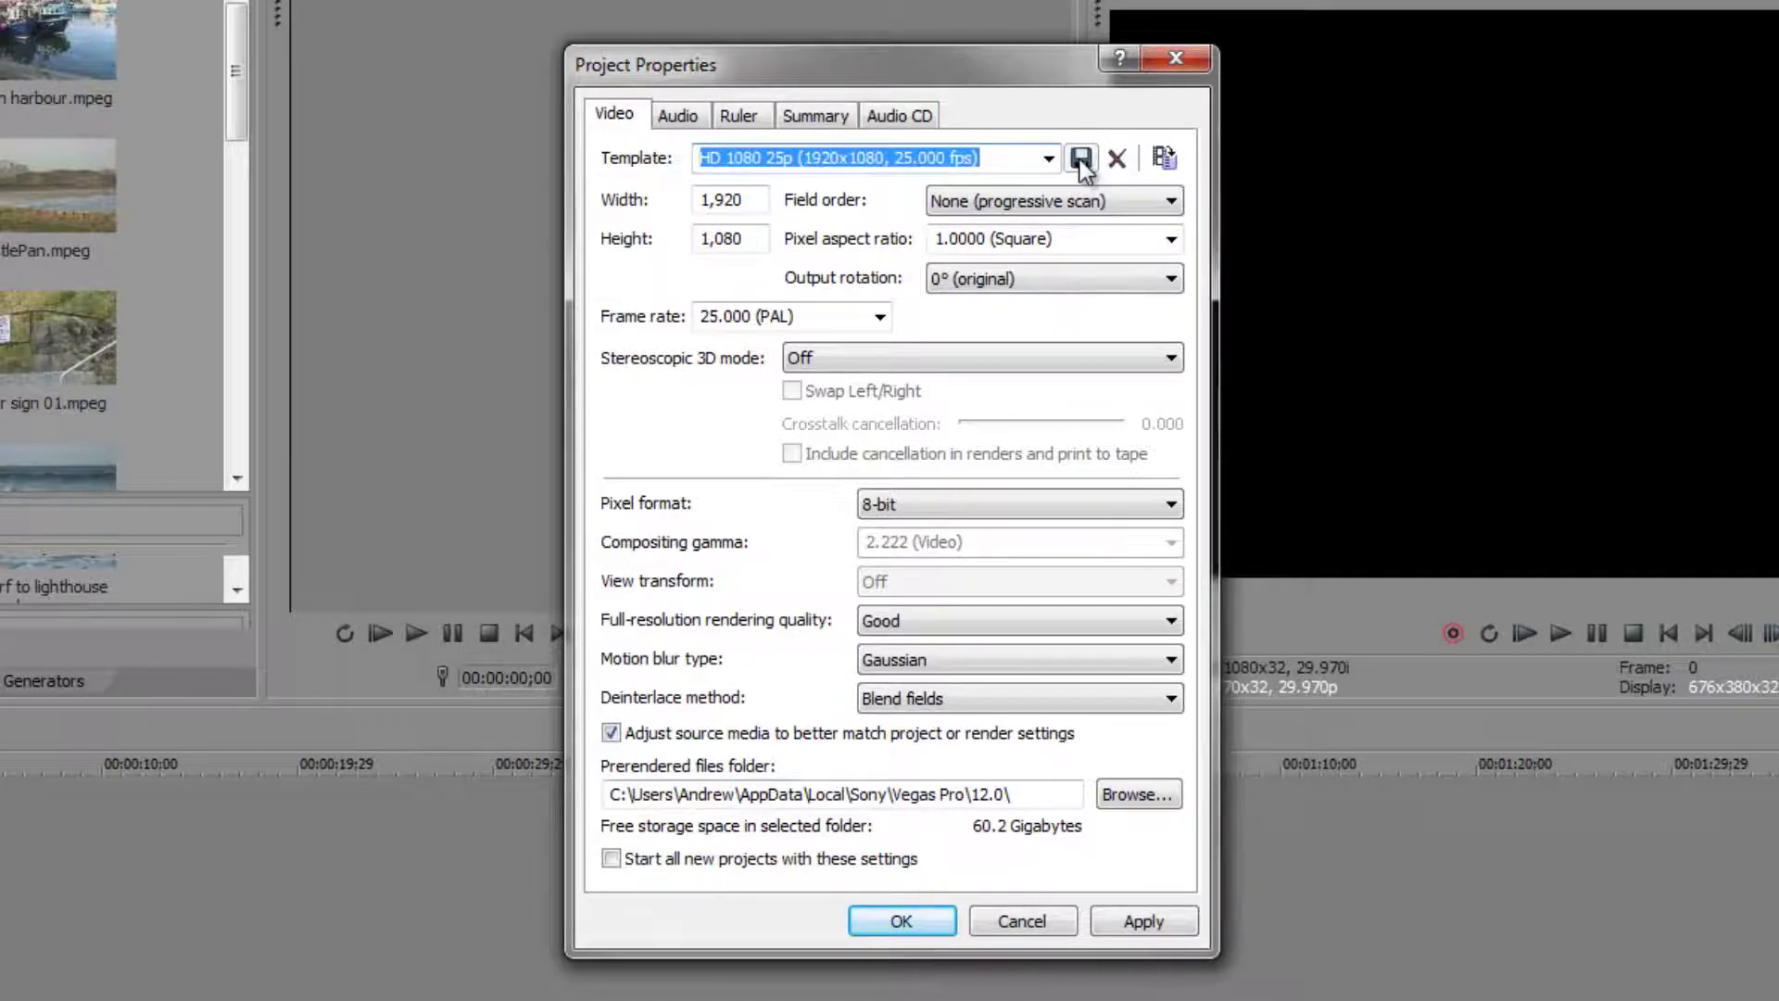
left_click(1052, 159)
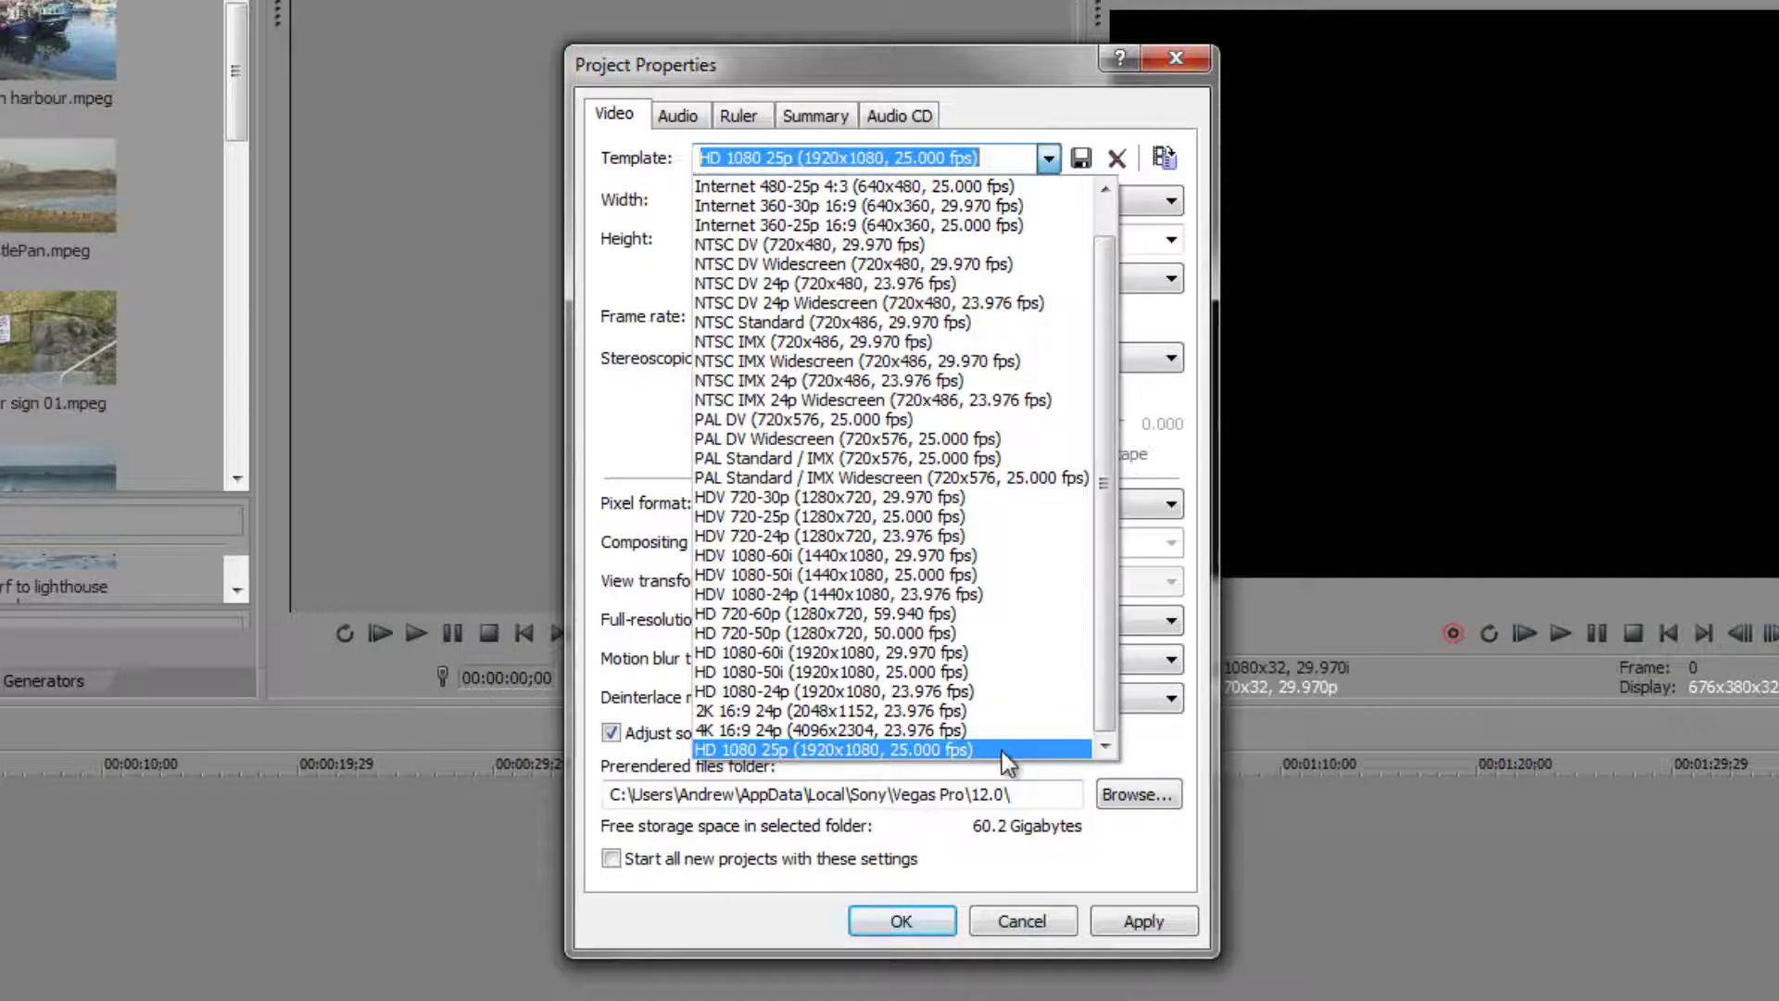
left_click(1048, 160)
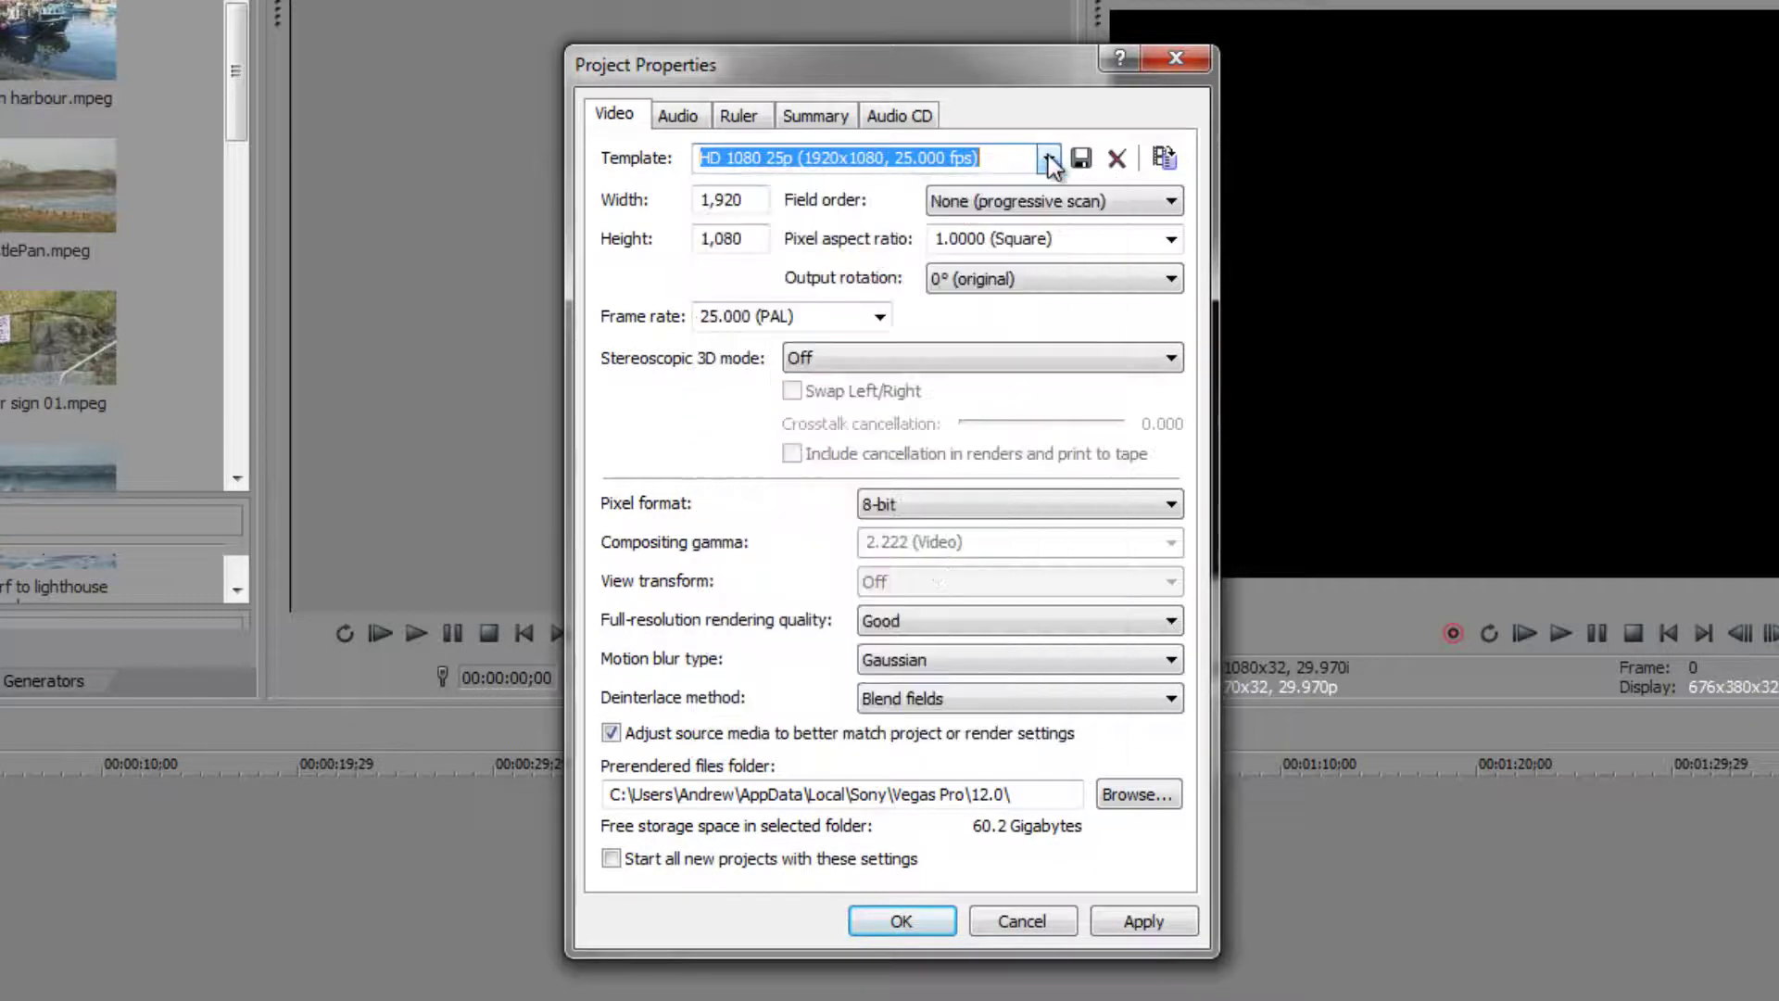
- Make the HD 1080 25p settings the default for all new projects and apply them to this project
left_click(612, 859)
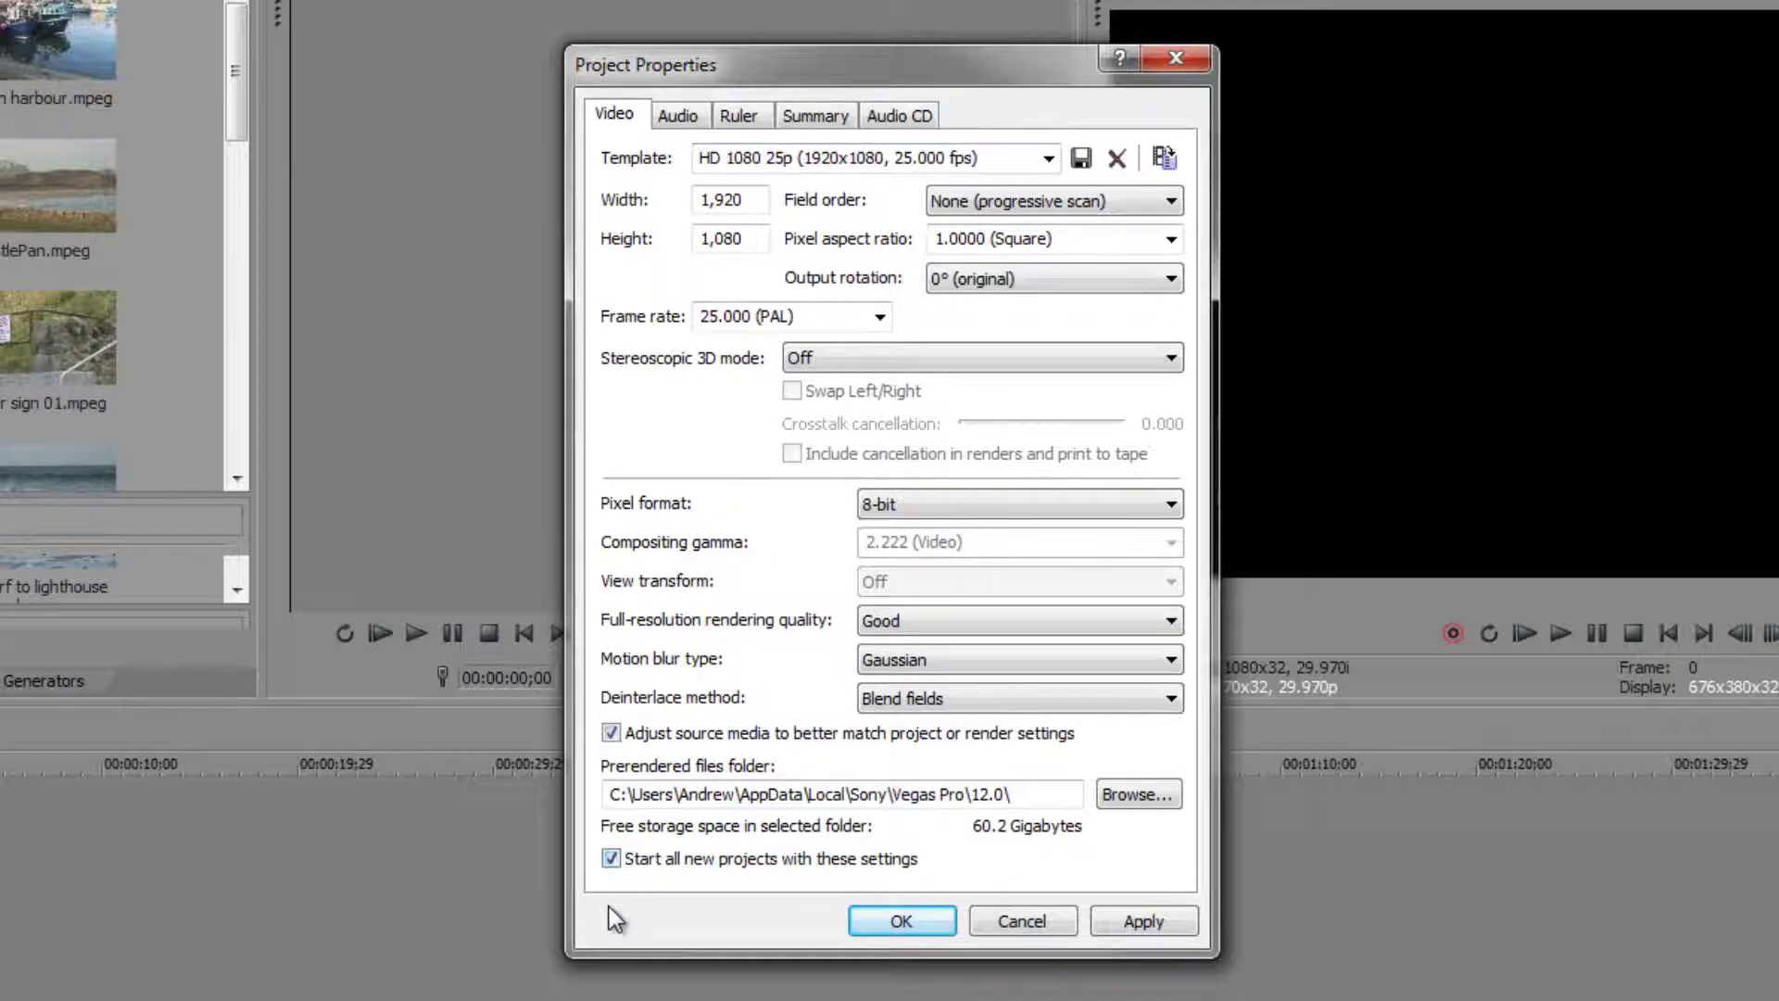
left_click(1142, 921)
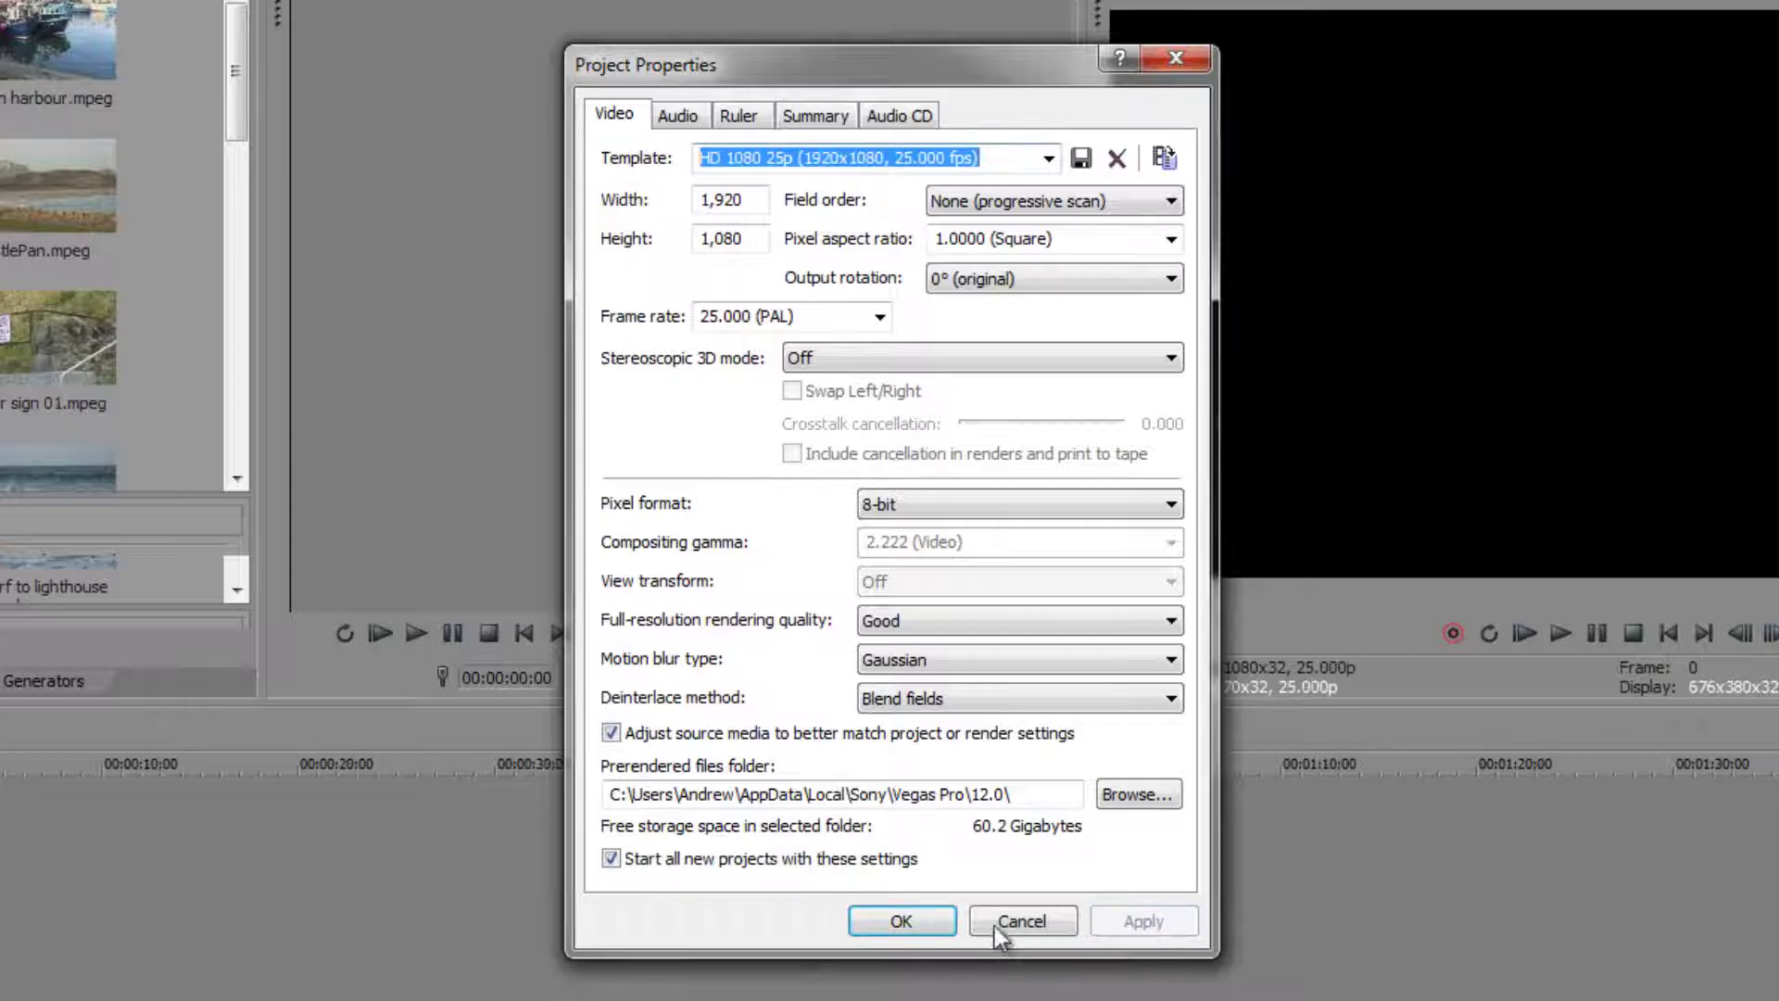
left_click(901, 921)
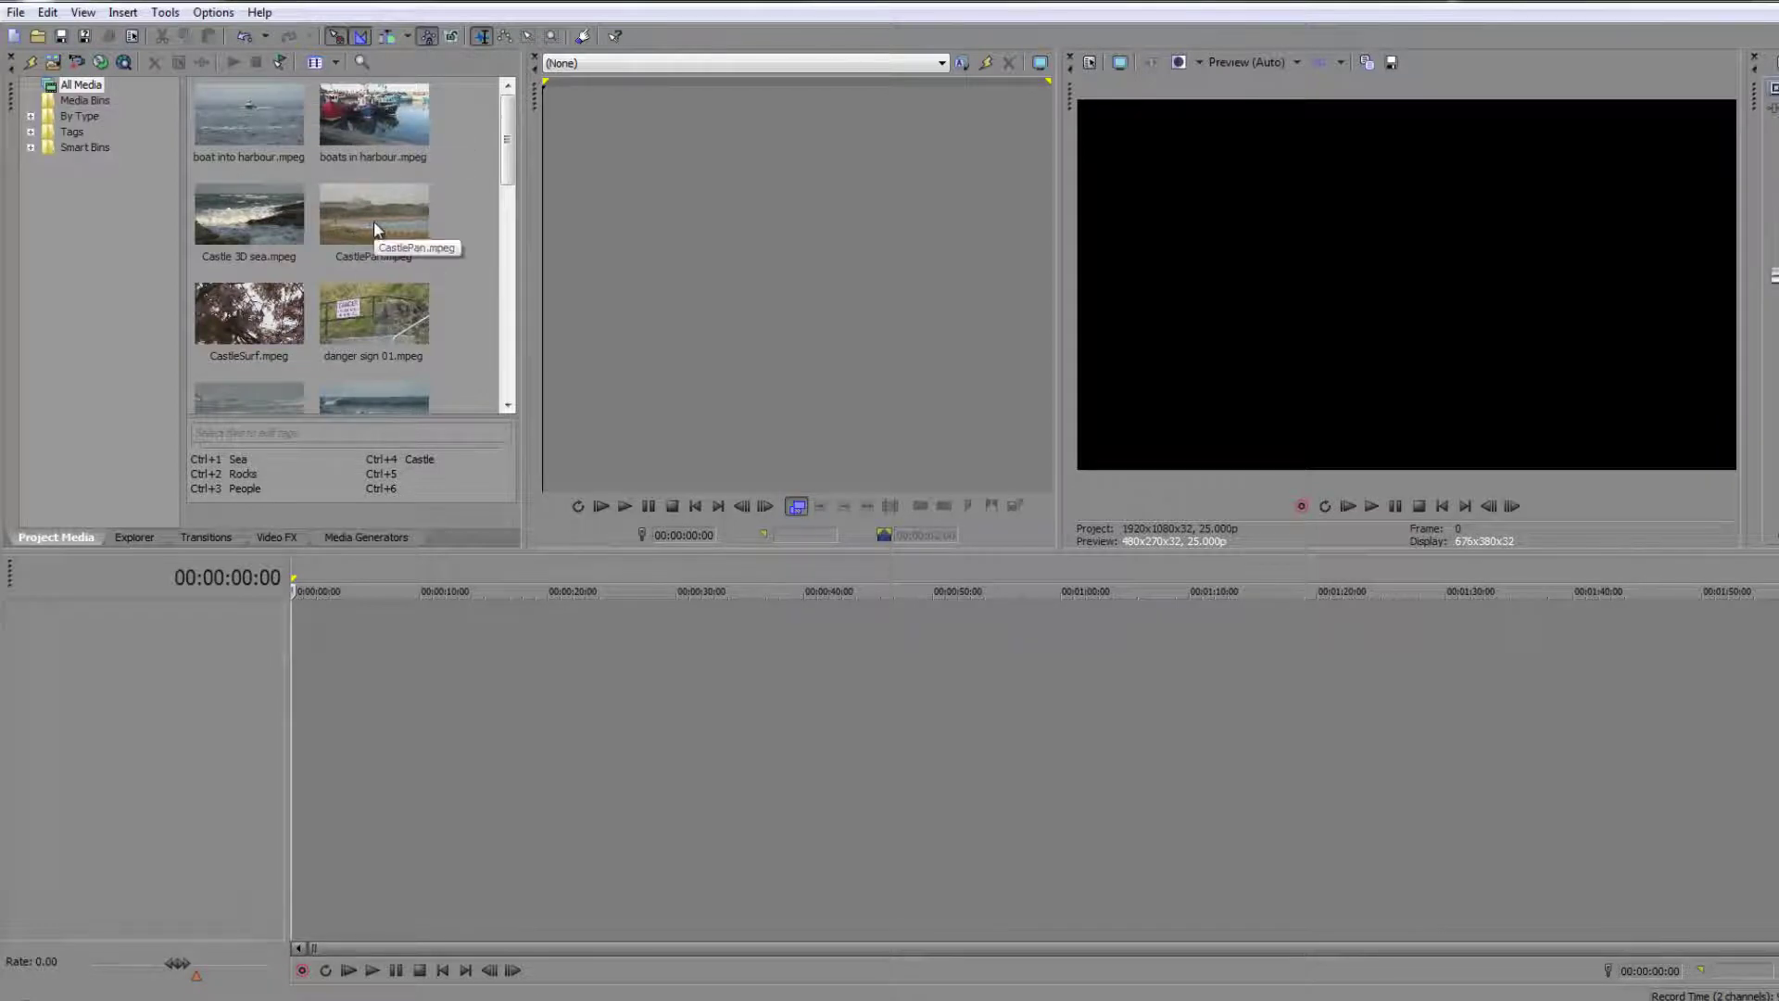
- Add boats in harbour.mpeg at the start of the timeline and match the project video settings to this media
left_click_drag(370, 109, 304, 659)
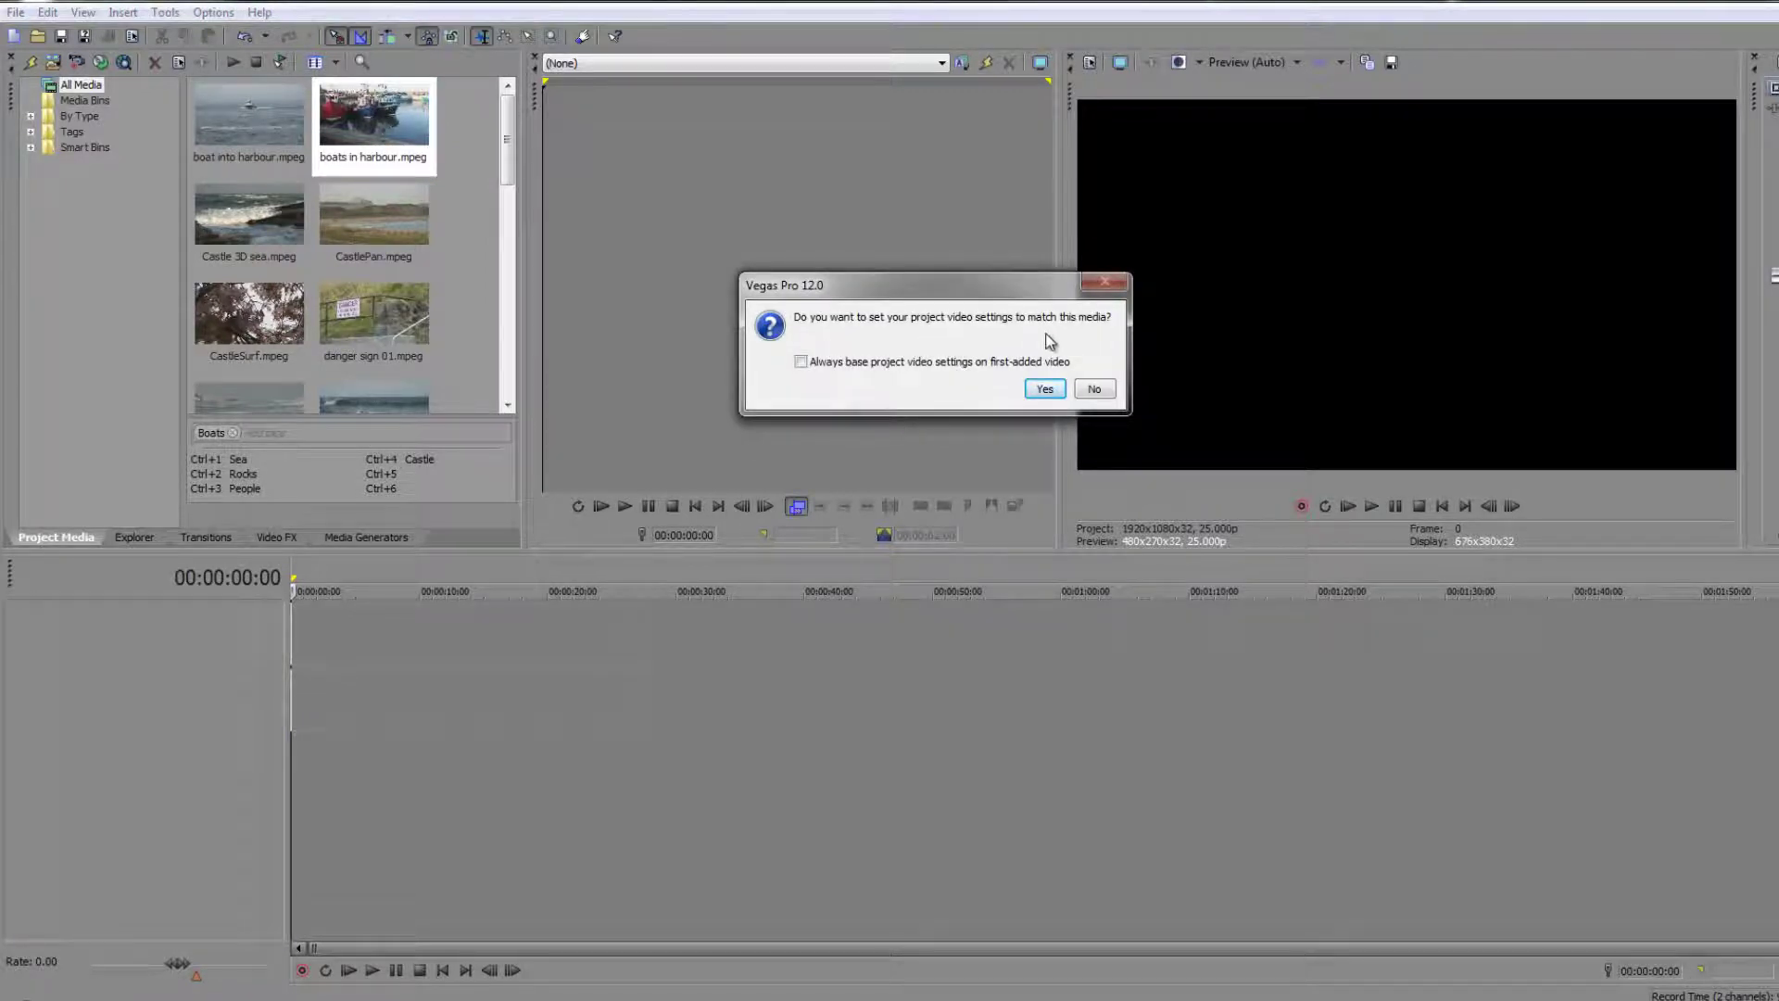
left_click(1046, 390)
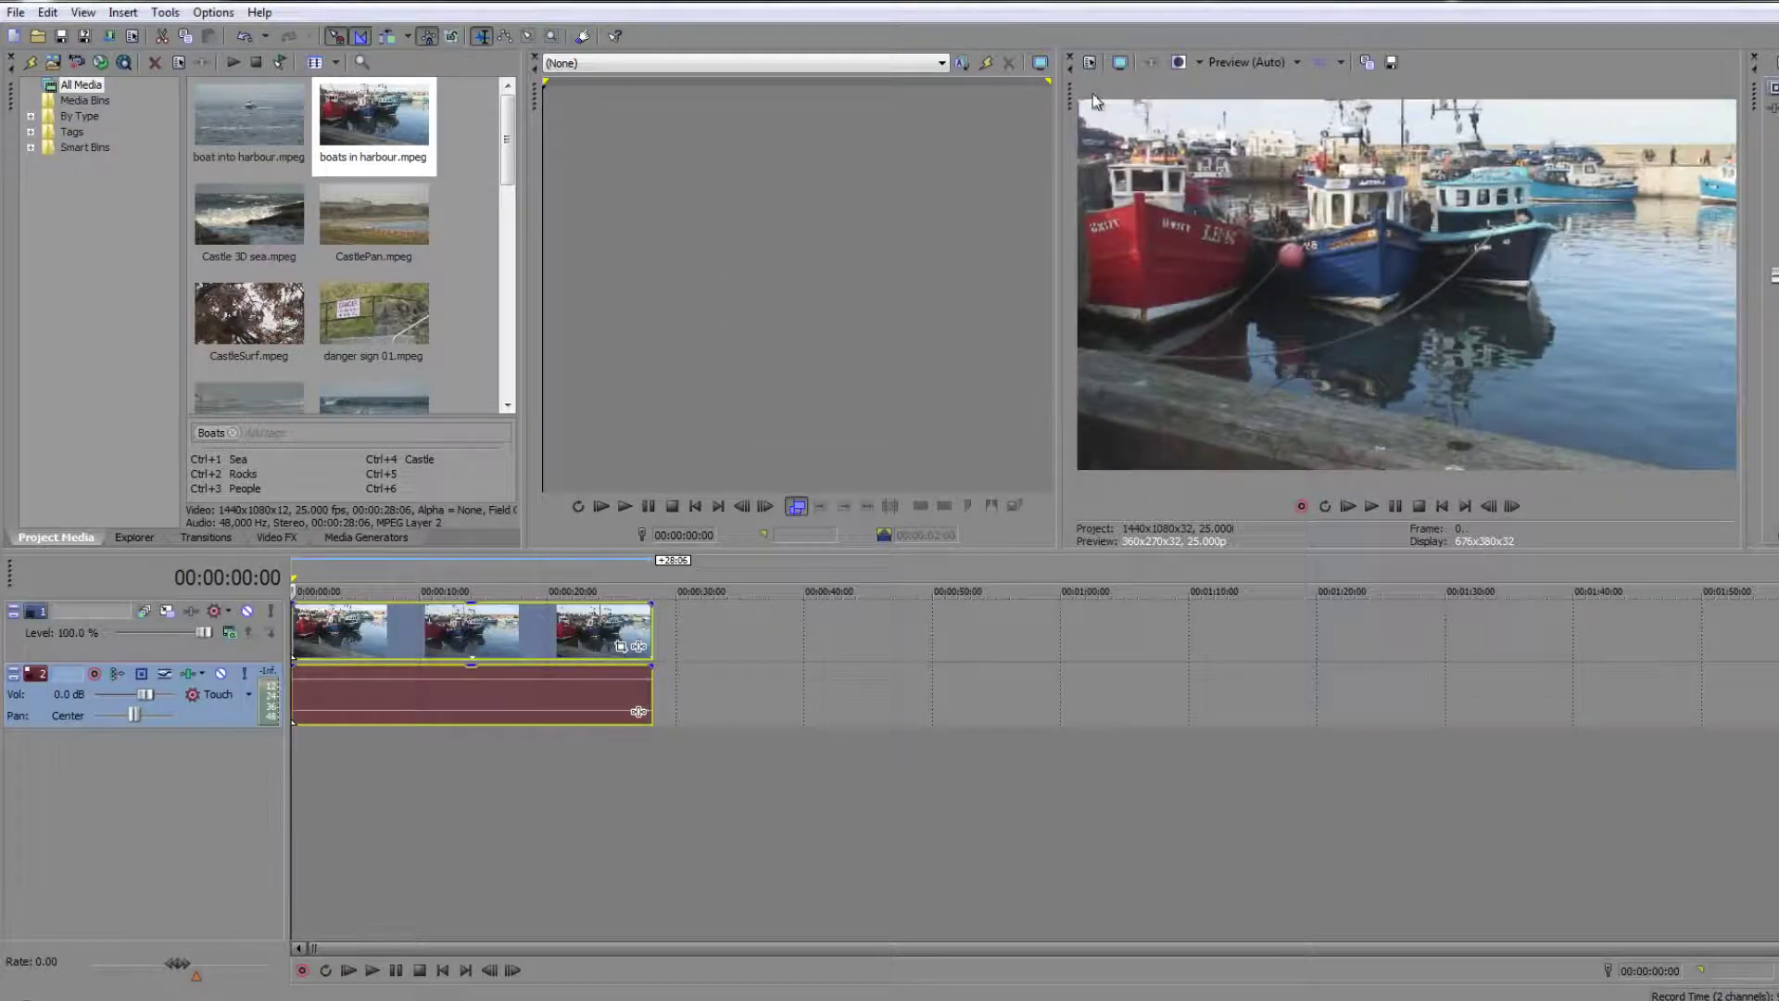
- Apply the media-matched project properties as the starting settings for all new projects
left_click(1089, 63)
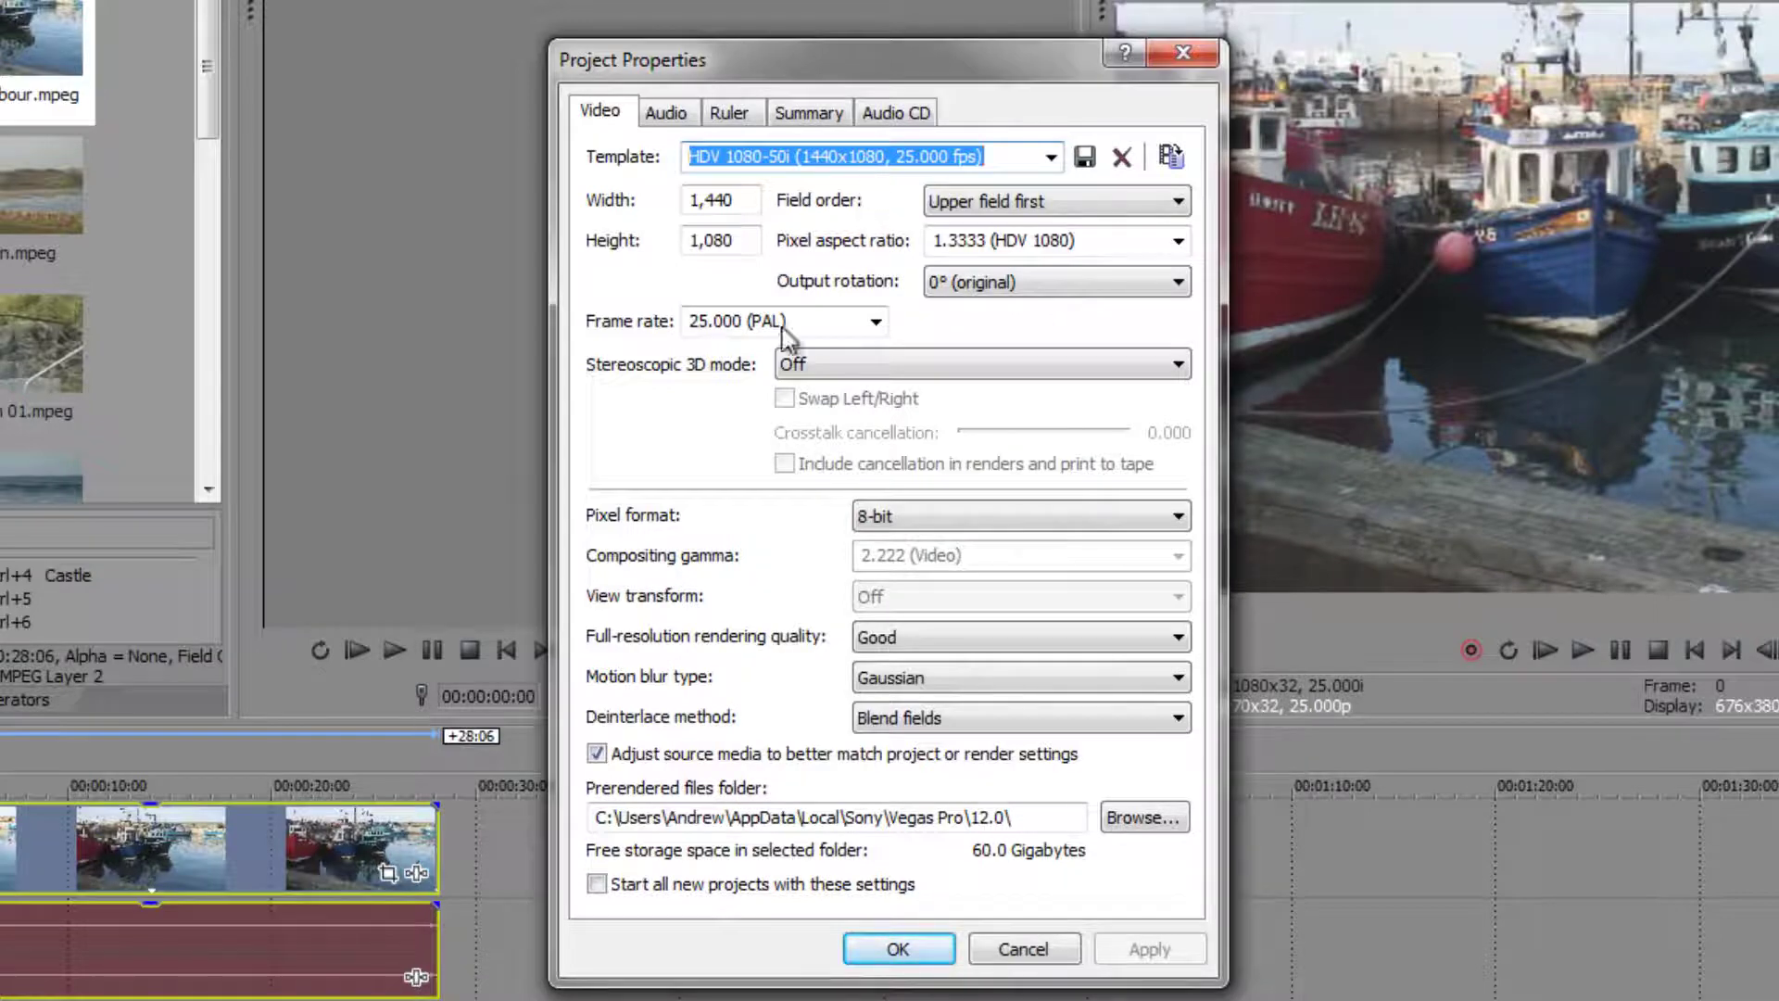
left_click(598, 885)
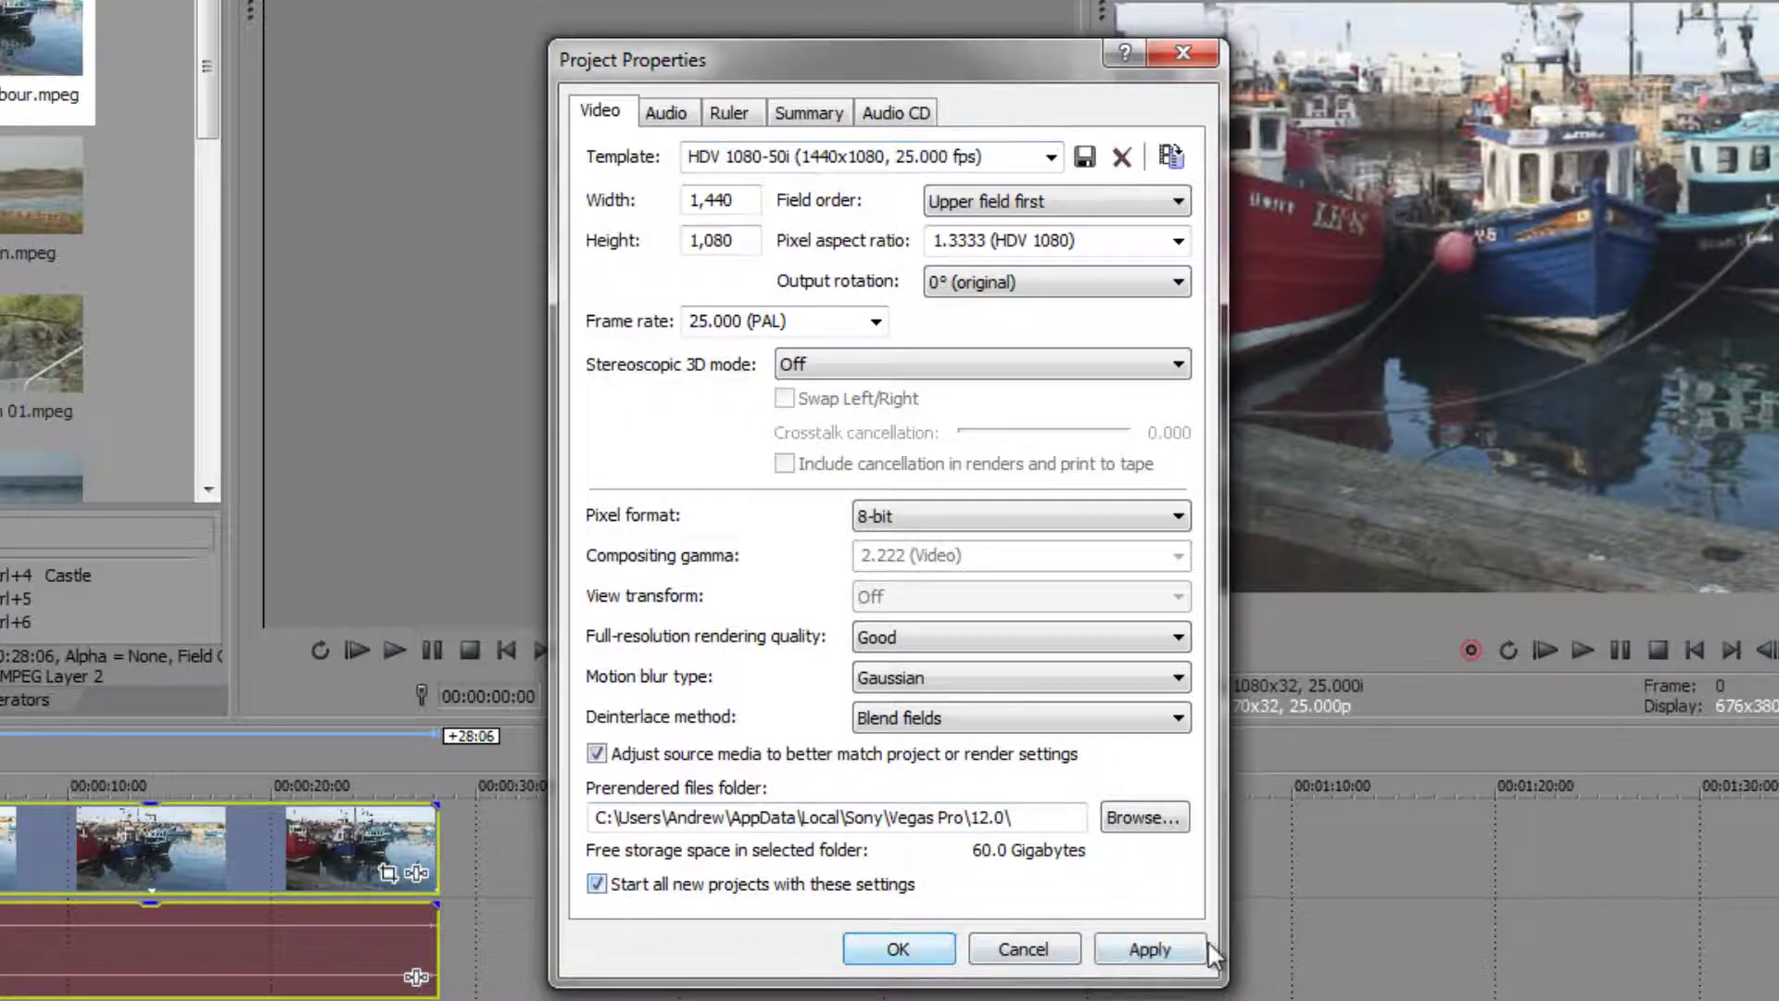
left_click(1149, 949)
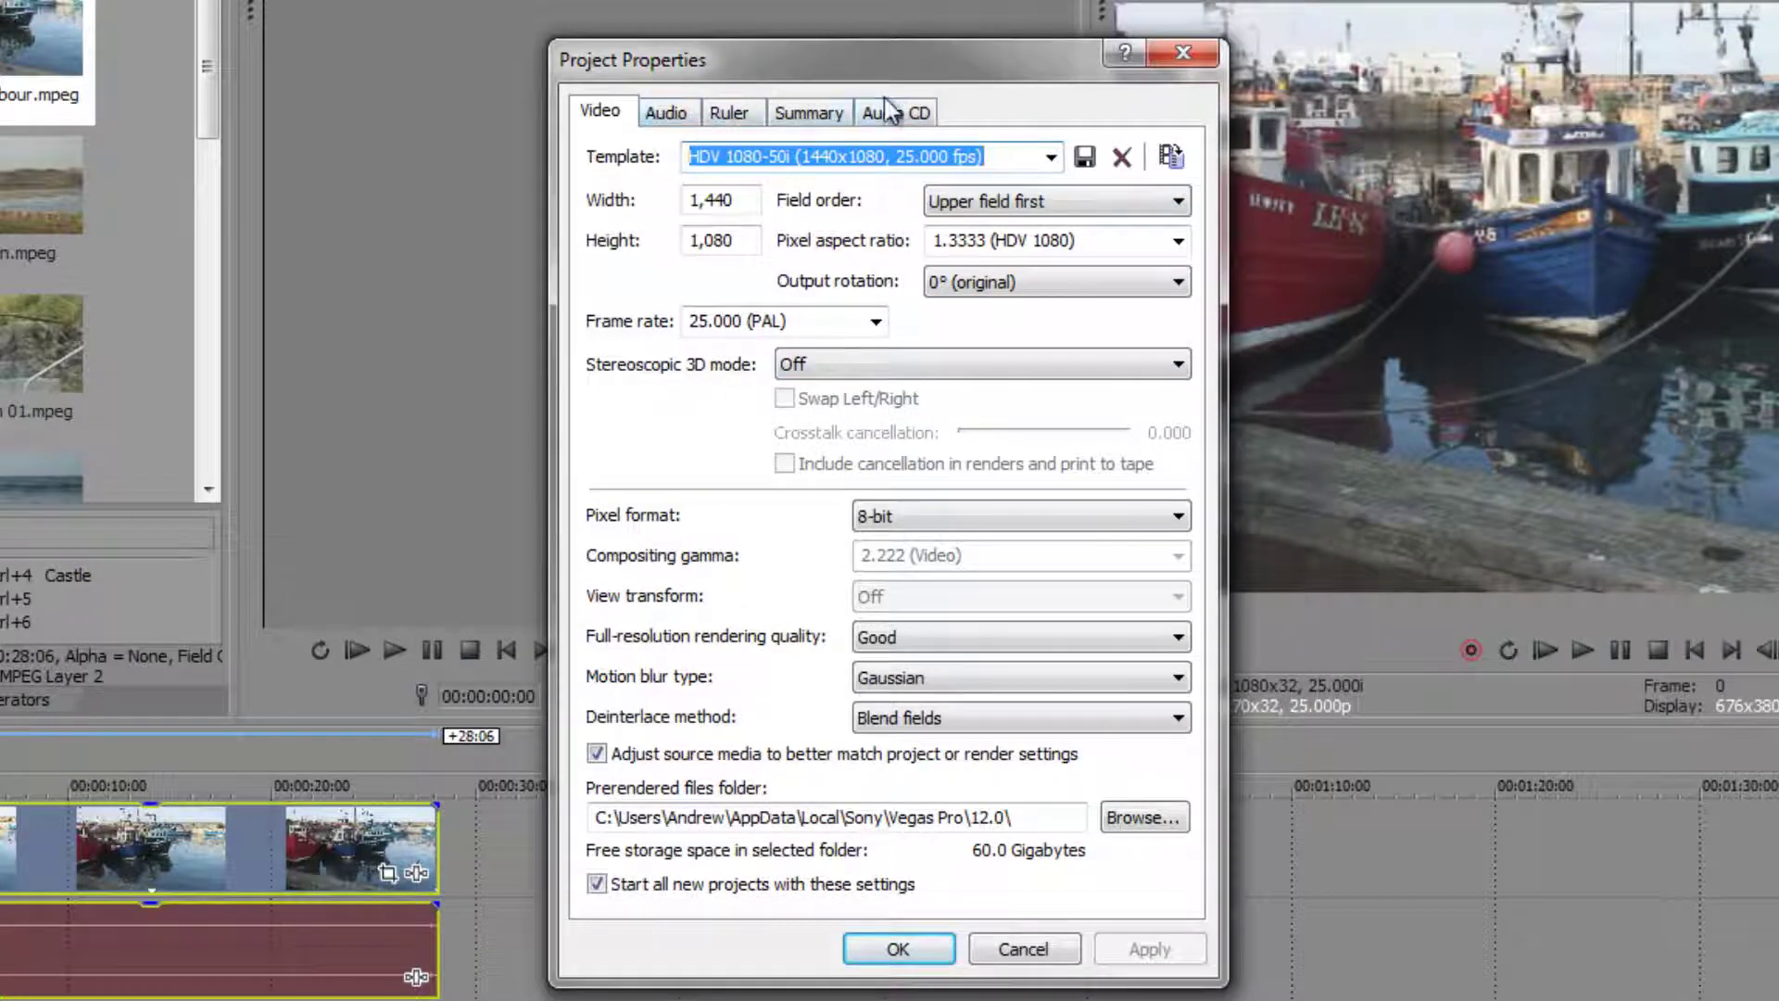
- Set the project's audio sample rate to 48,000 Hz and the bit depth to 16
left_click(669, 115)
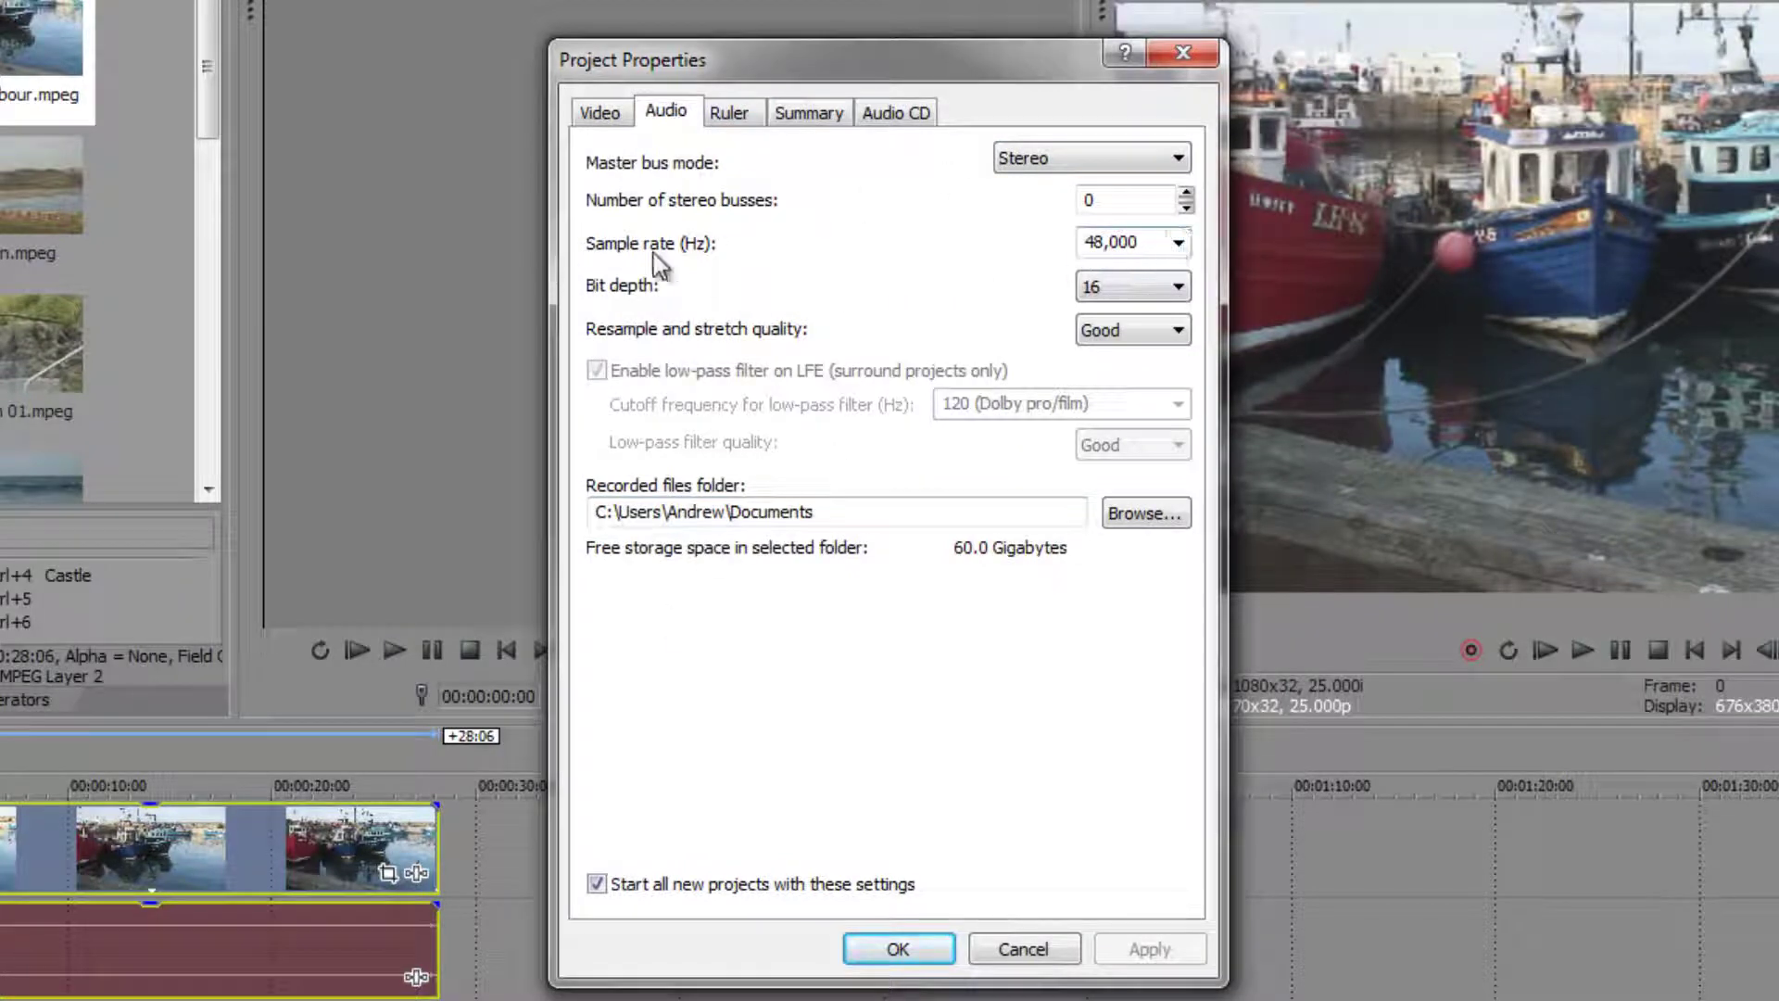
left_click(1178, 243)
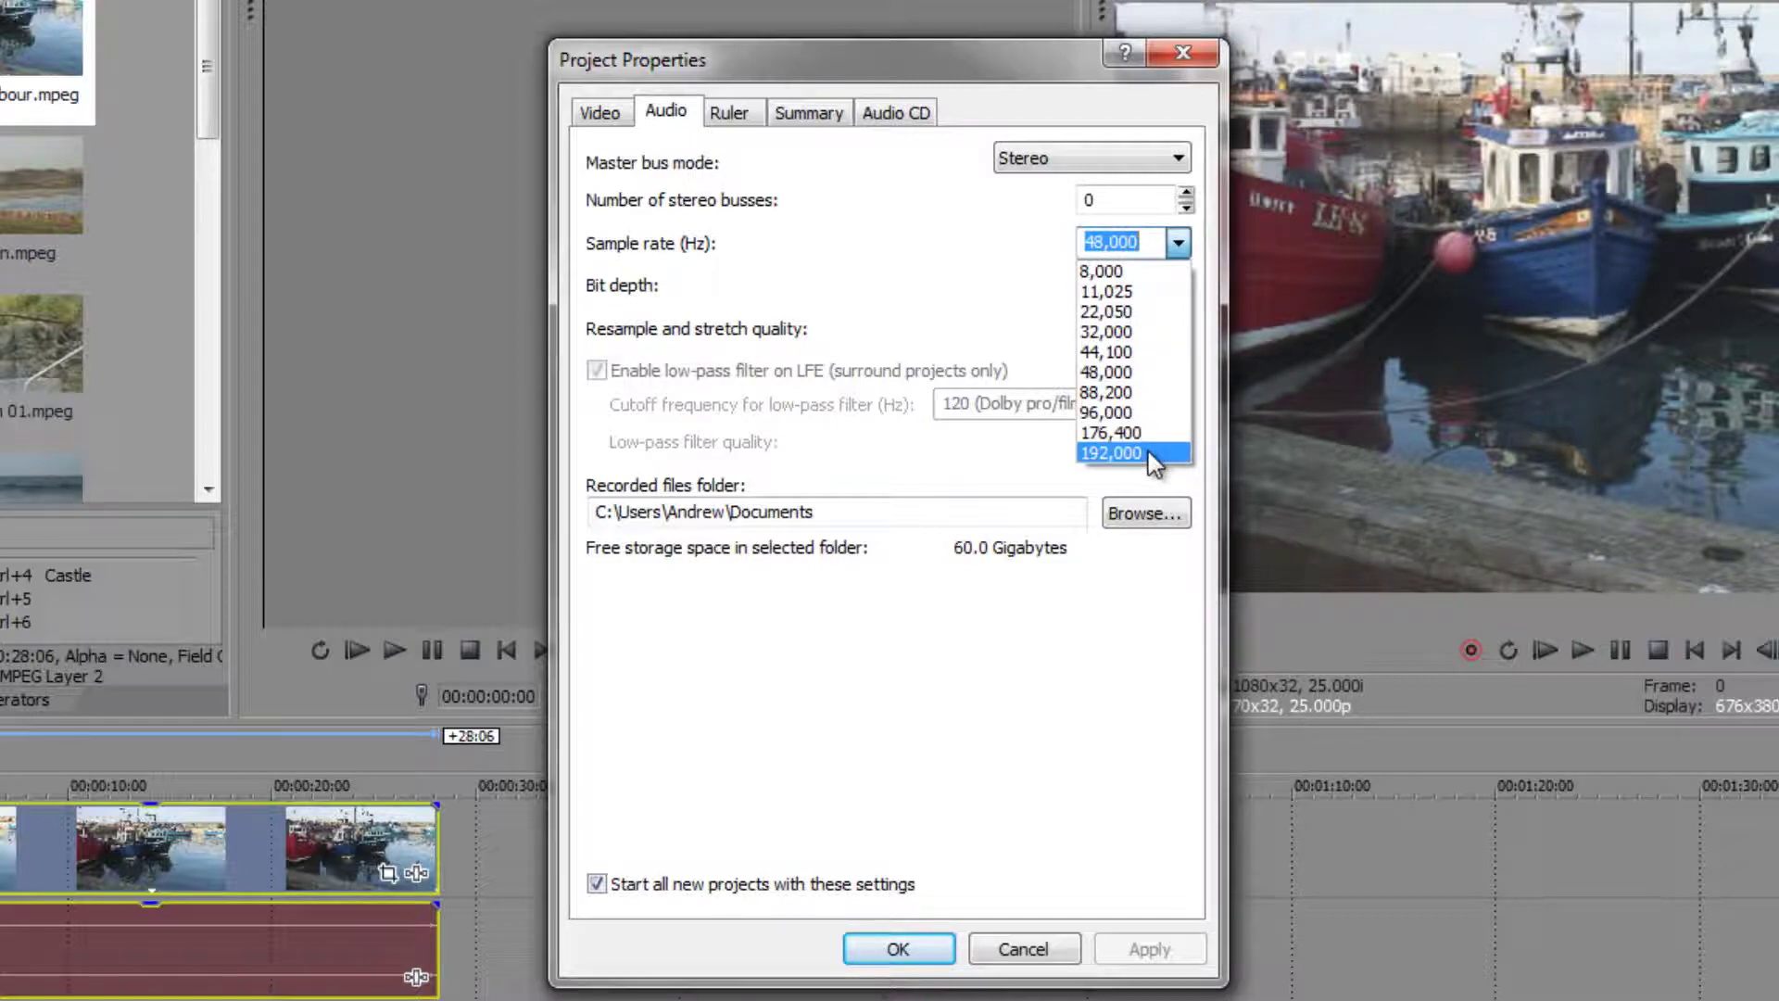
left_click(1154, 372)
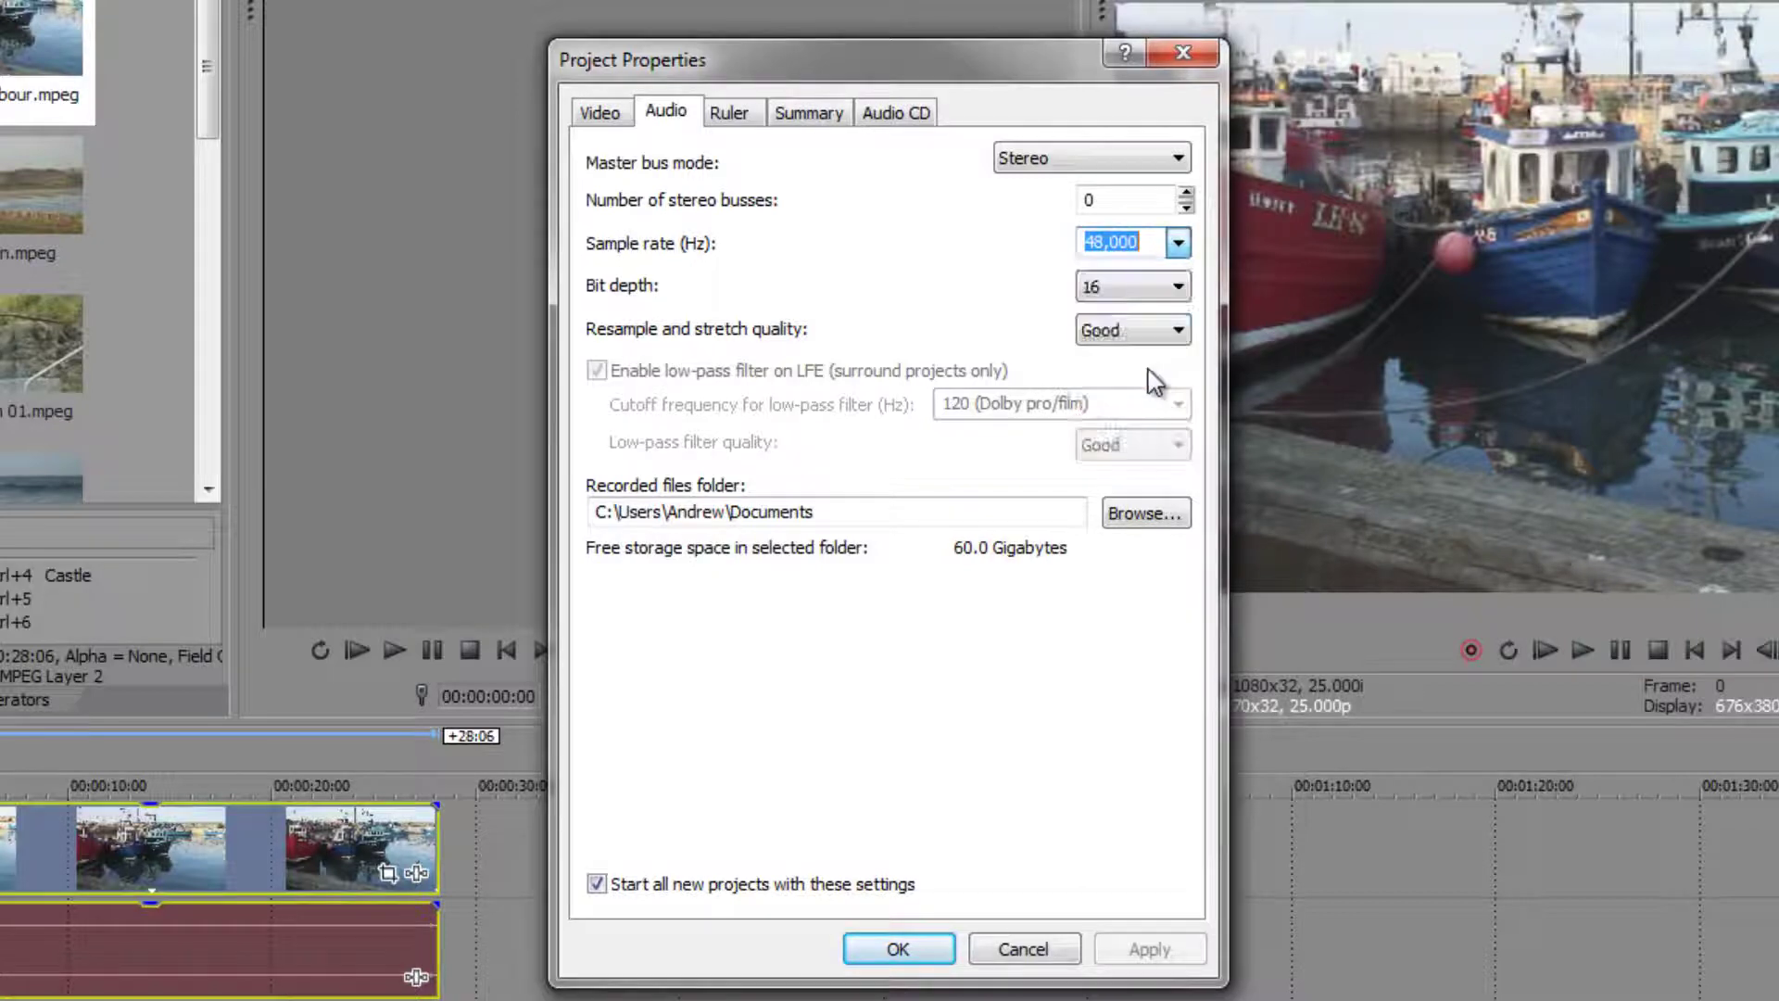
left_click(1177, 288)
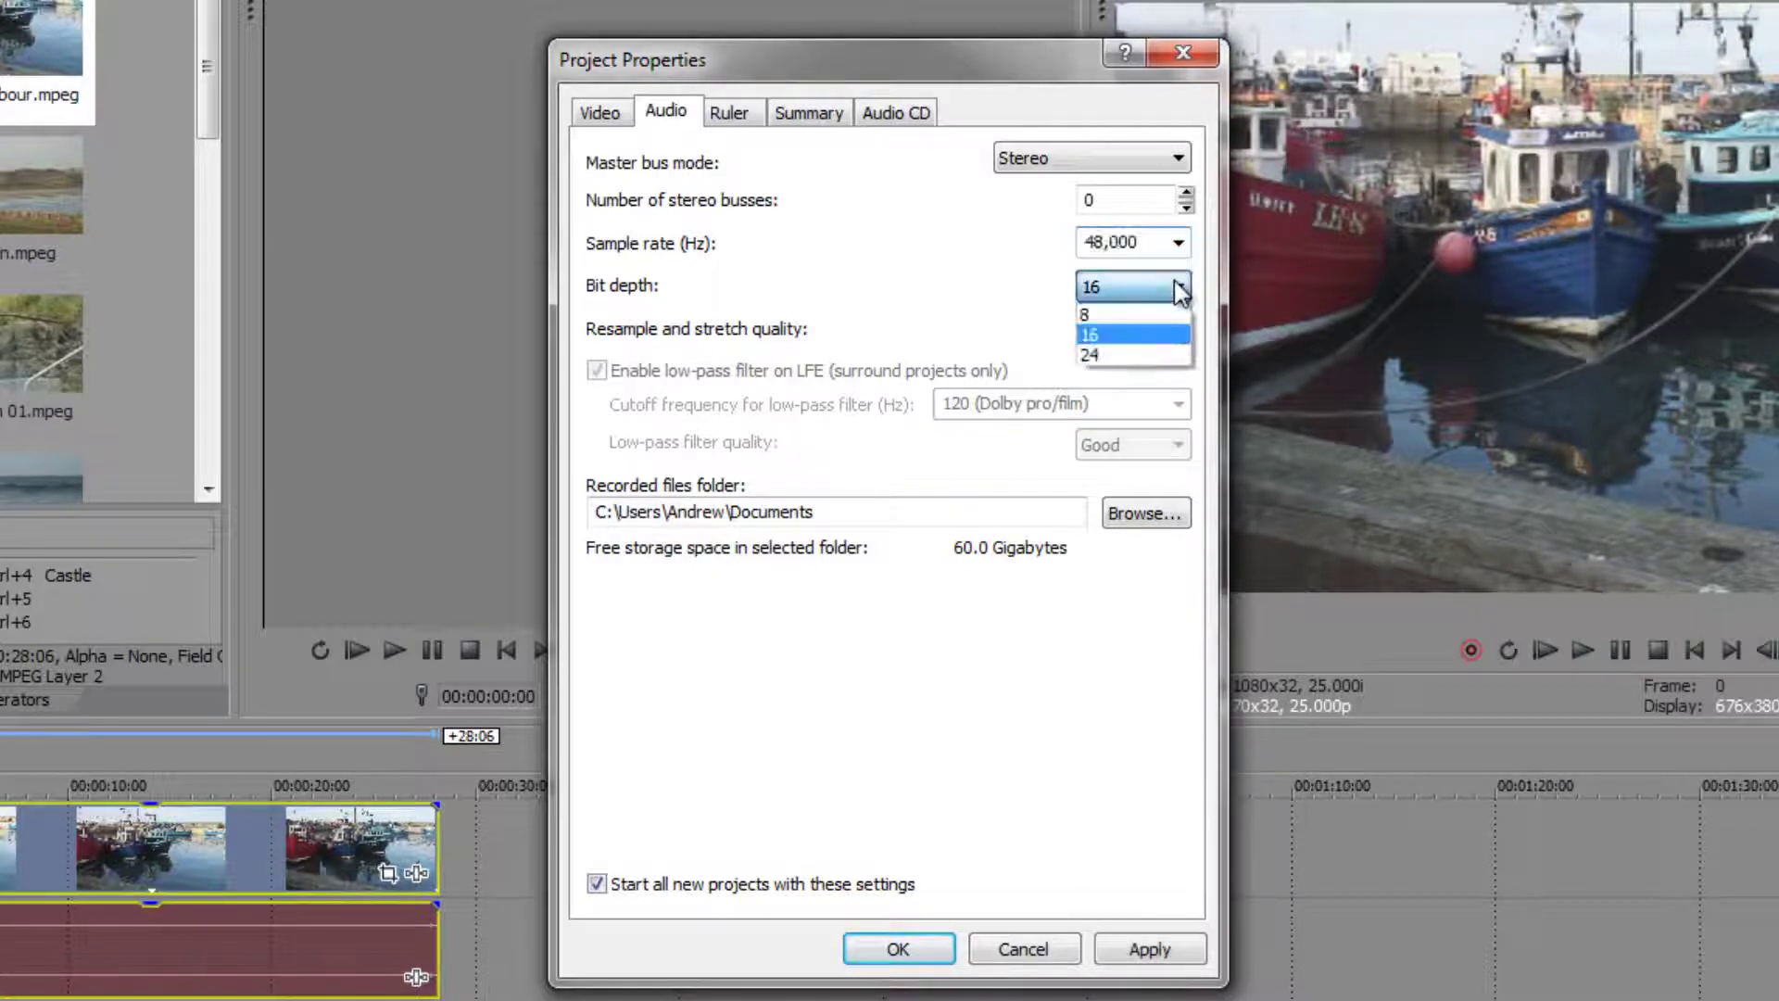
left_click(1158, 341)
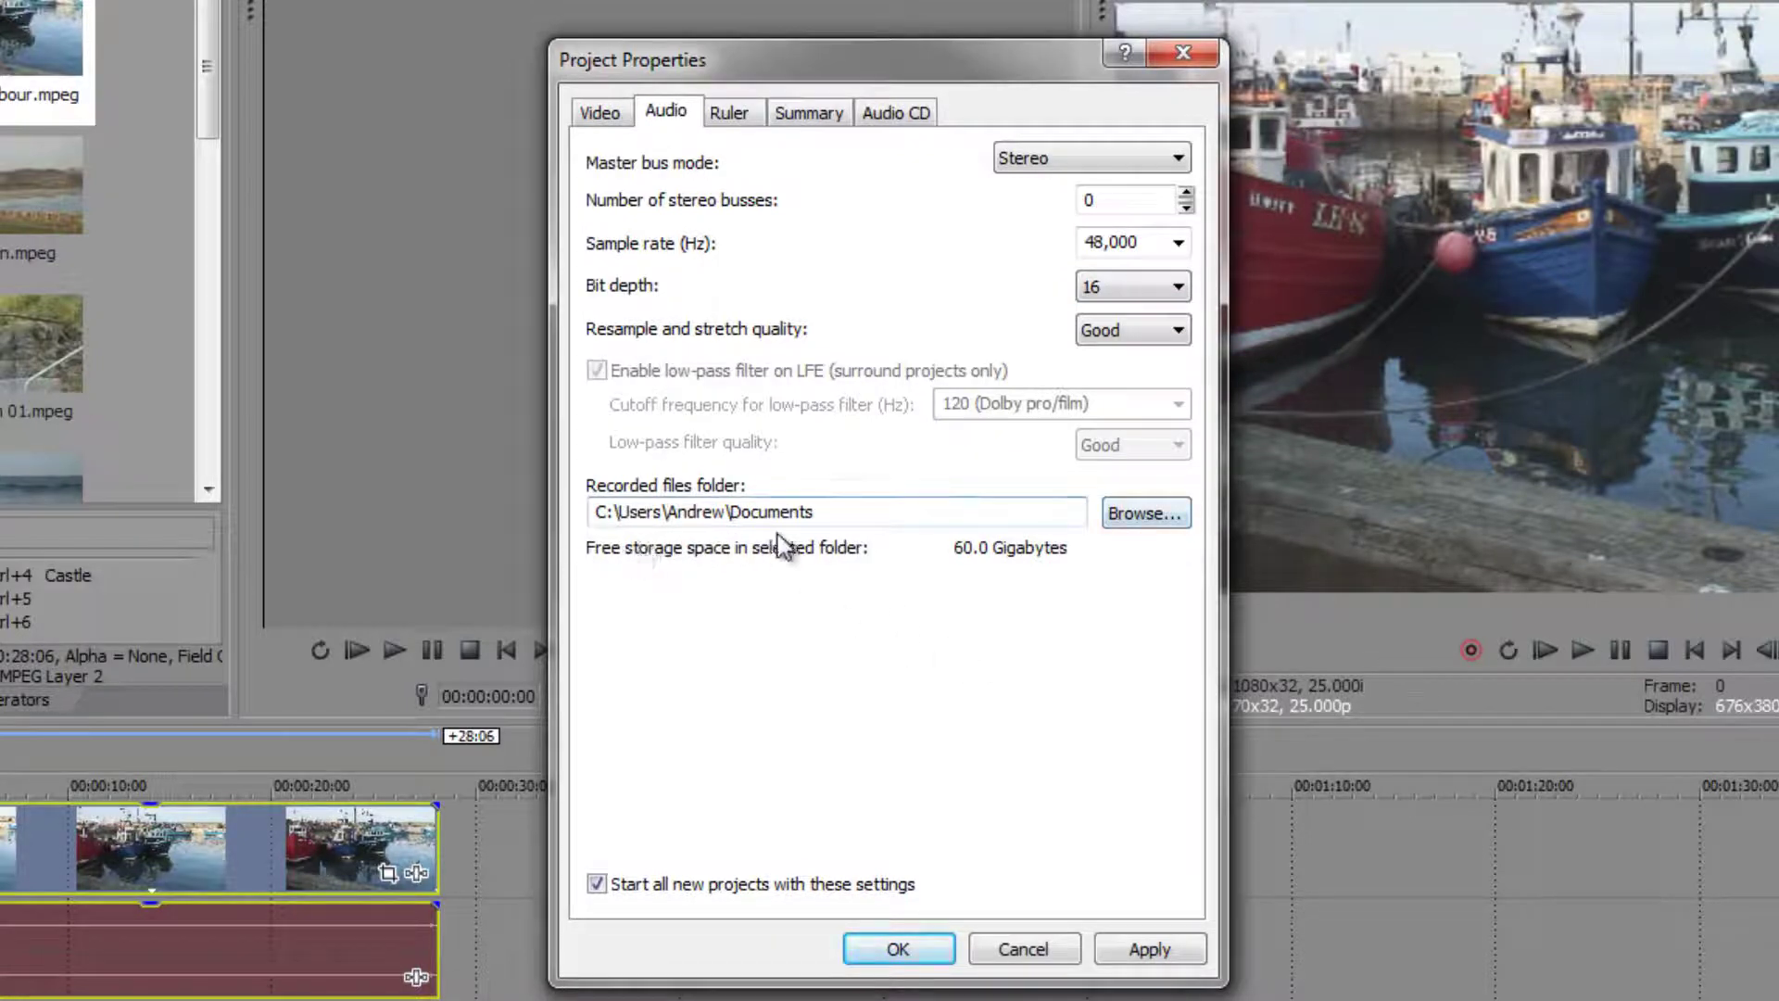
- Set the recorded files folder to Recorded Audio inside the Sony Vegas folder on the DATA (D:) drive
left_click(1138, 517)
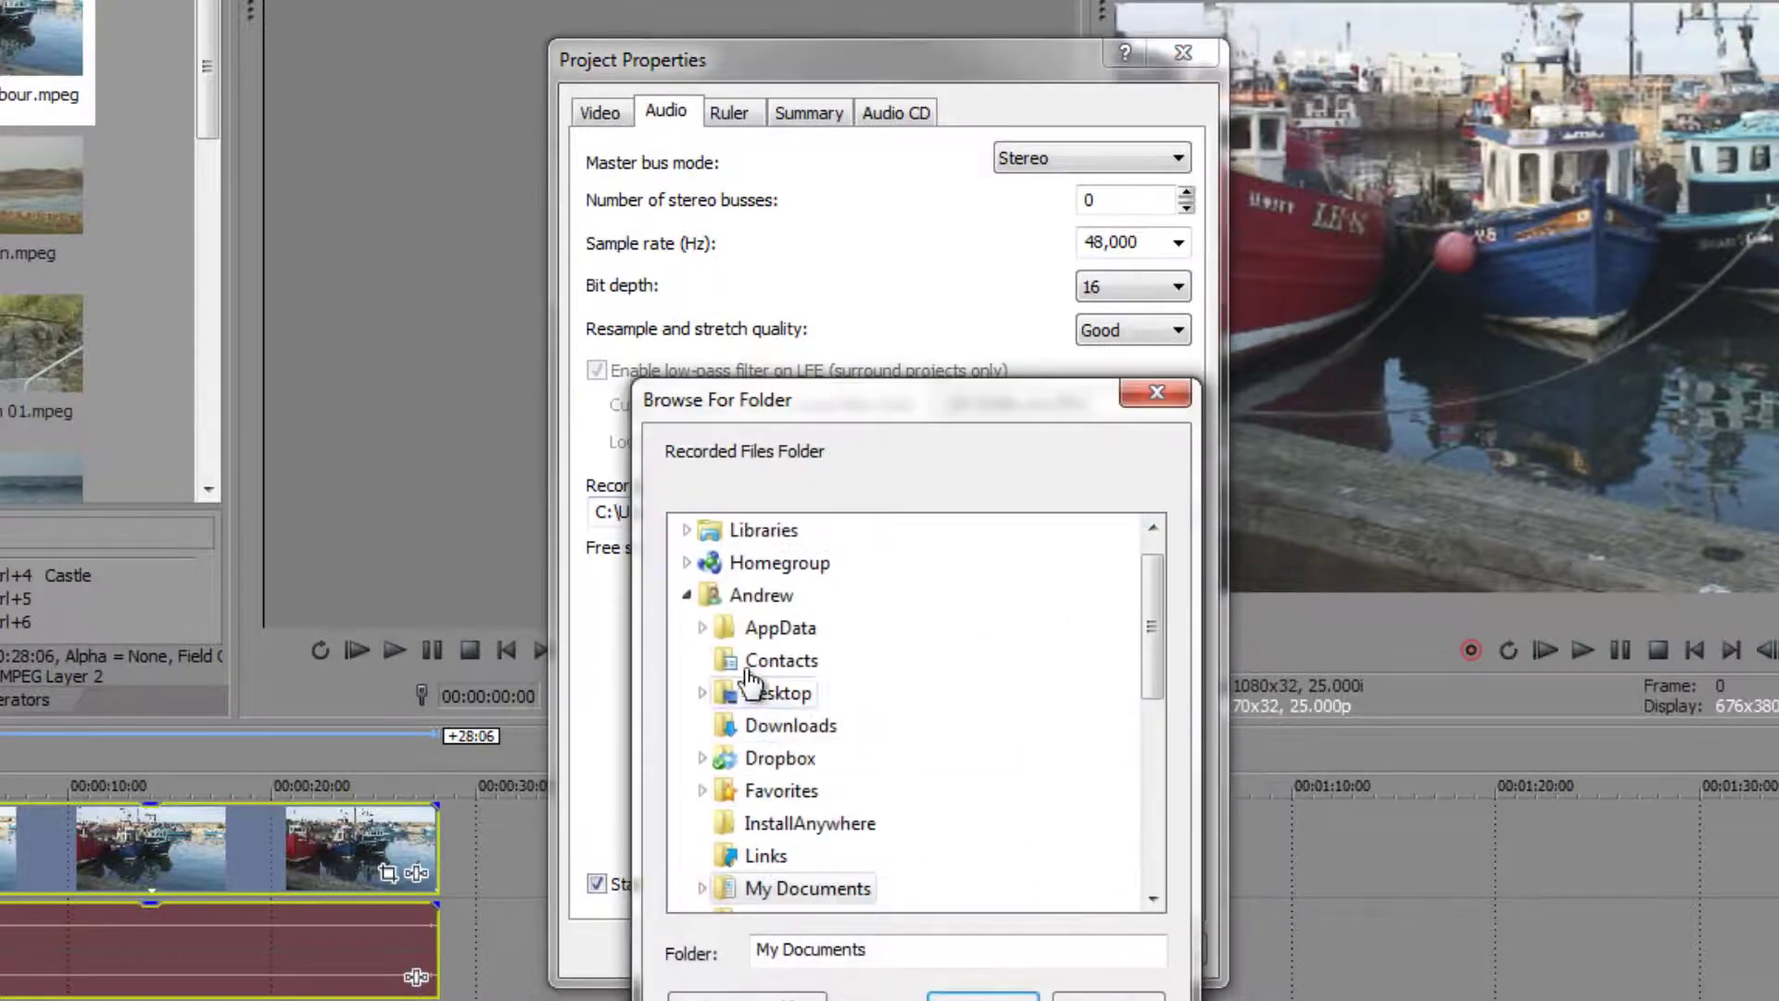
left_click(687, 595)
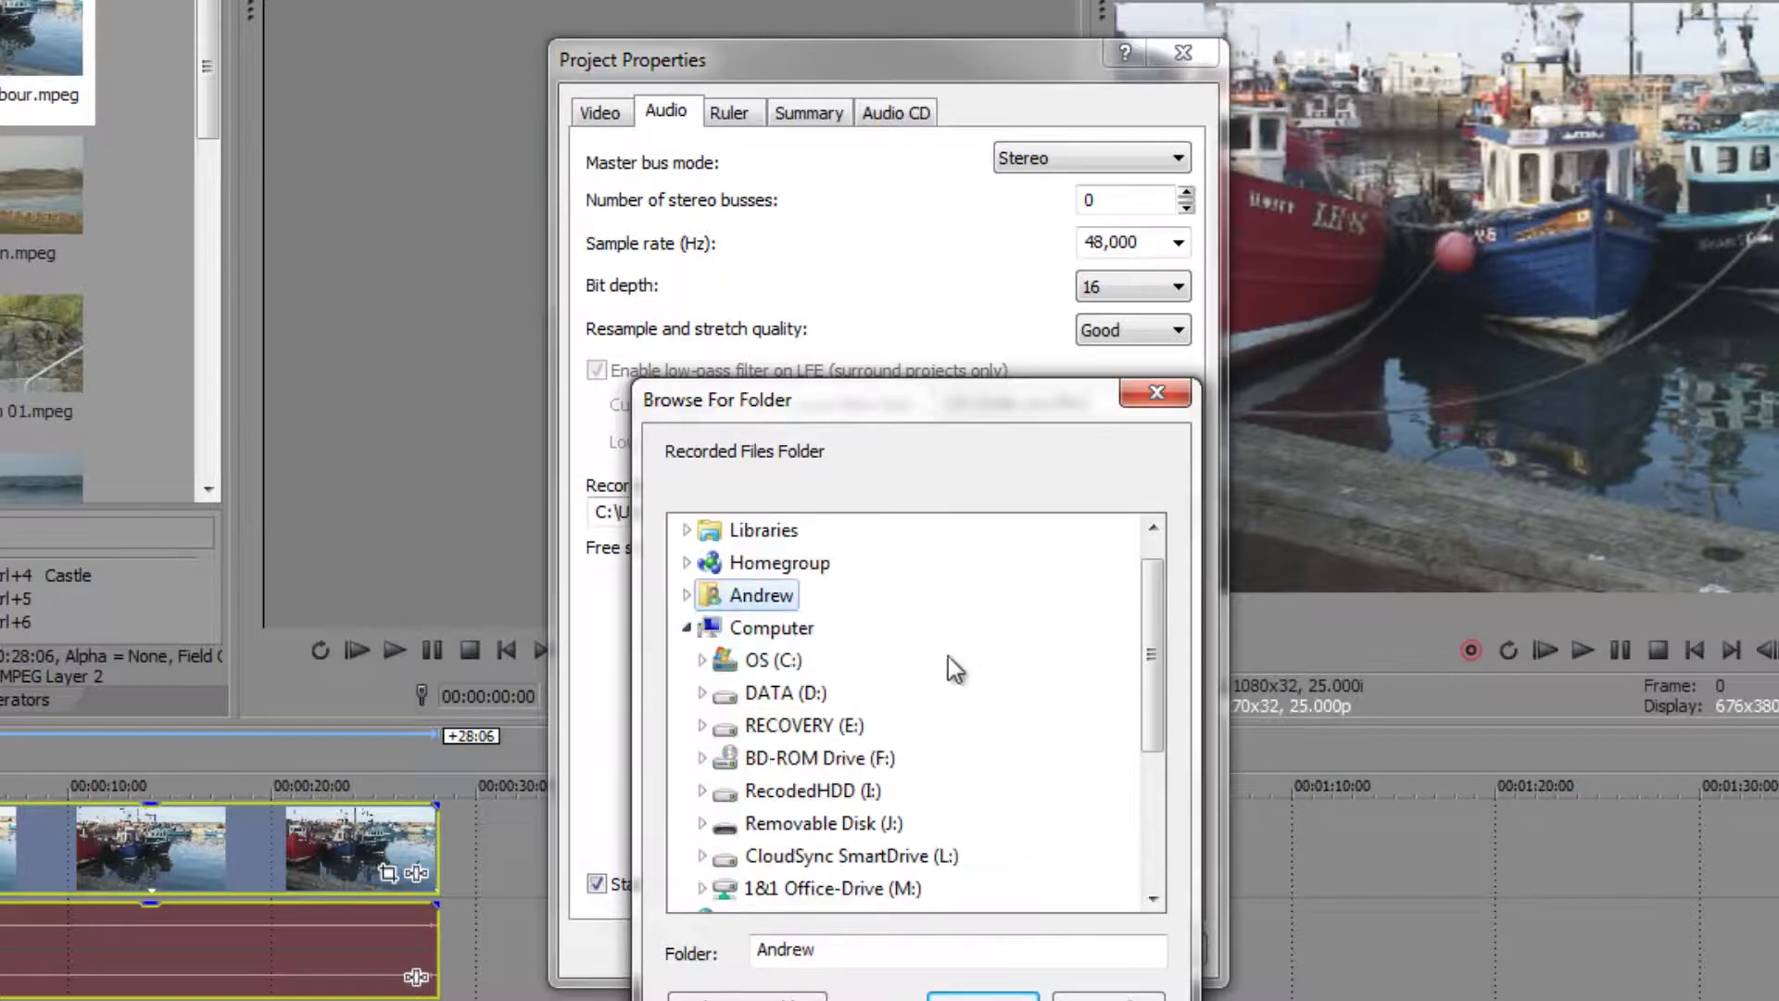
left_click(795, 695)
scroll(931, 593, "down", 9)
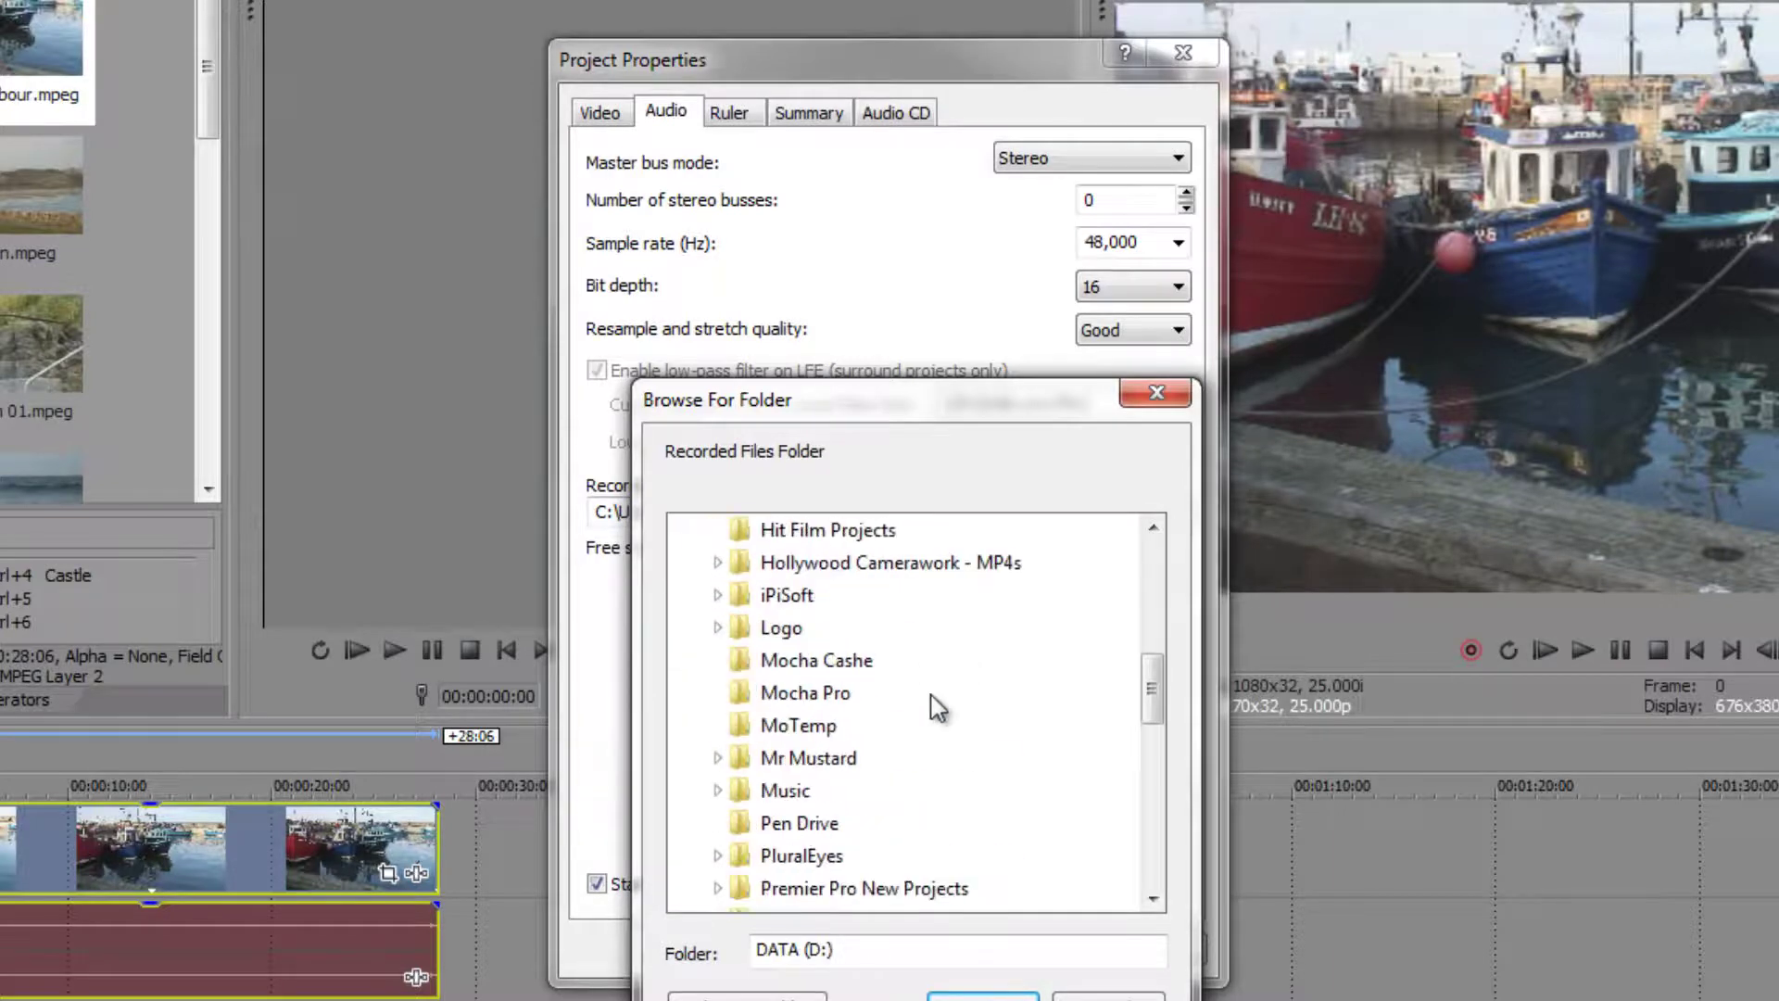
scroll(934, 709, "down", 2)
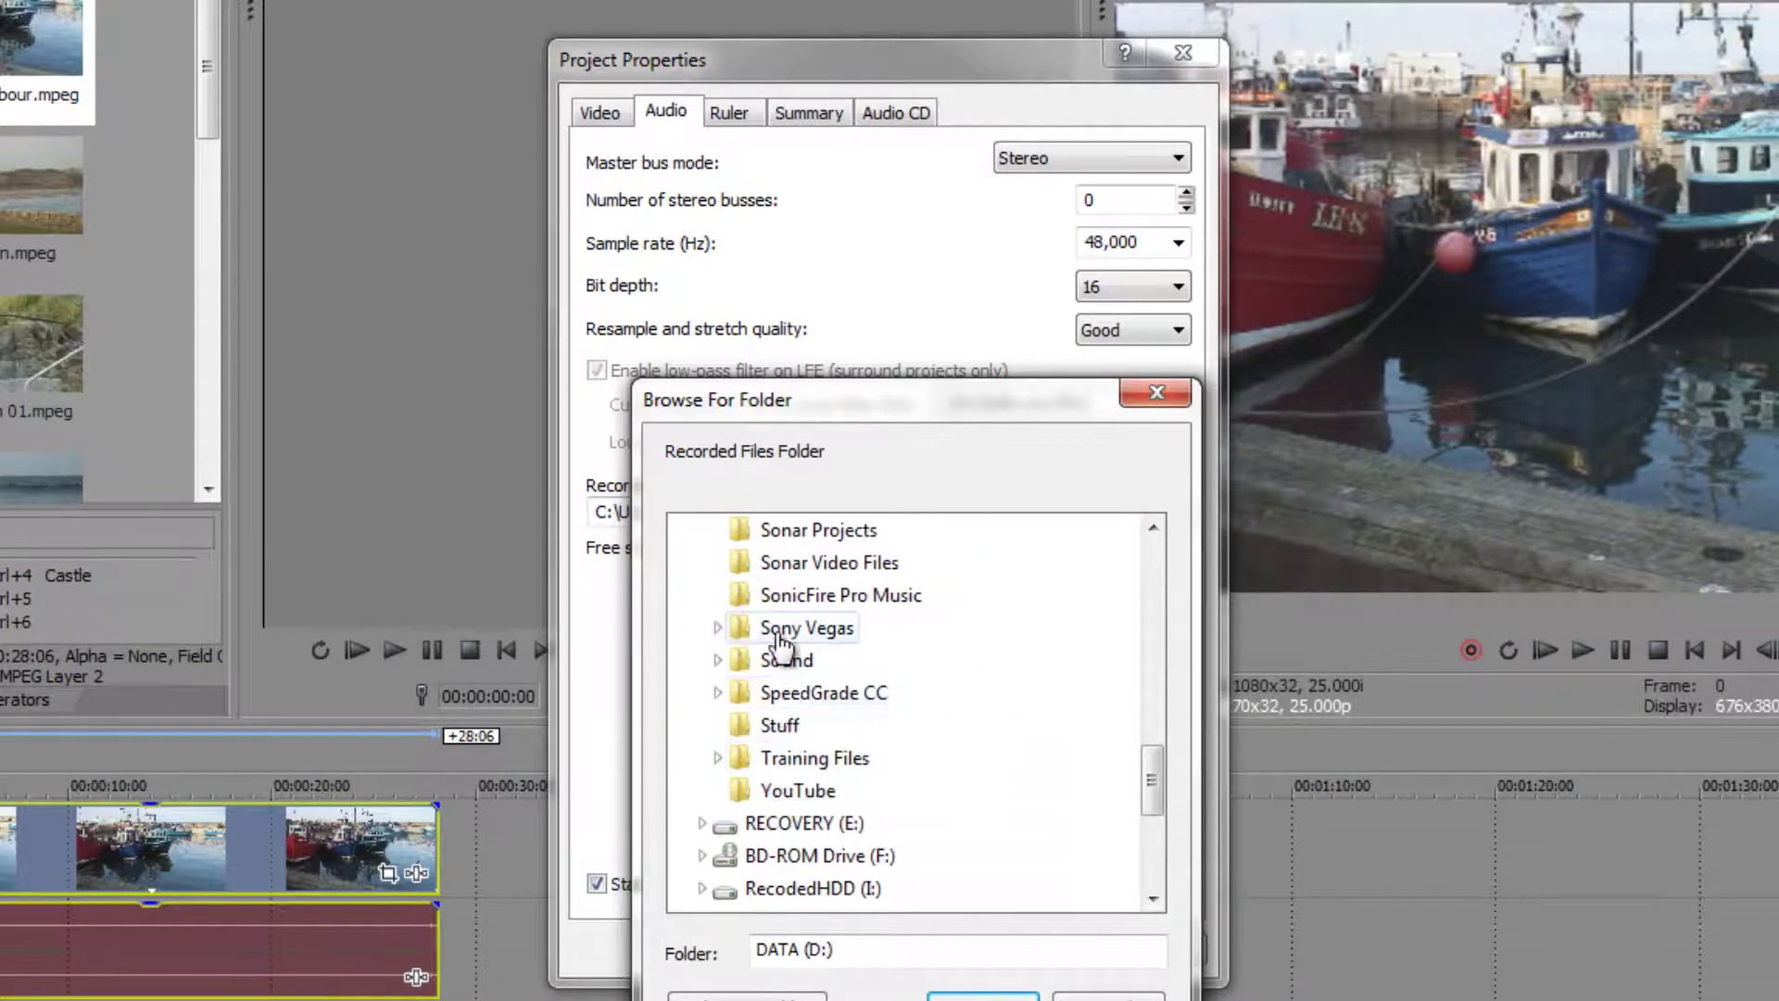
left_click(717, 628)
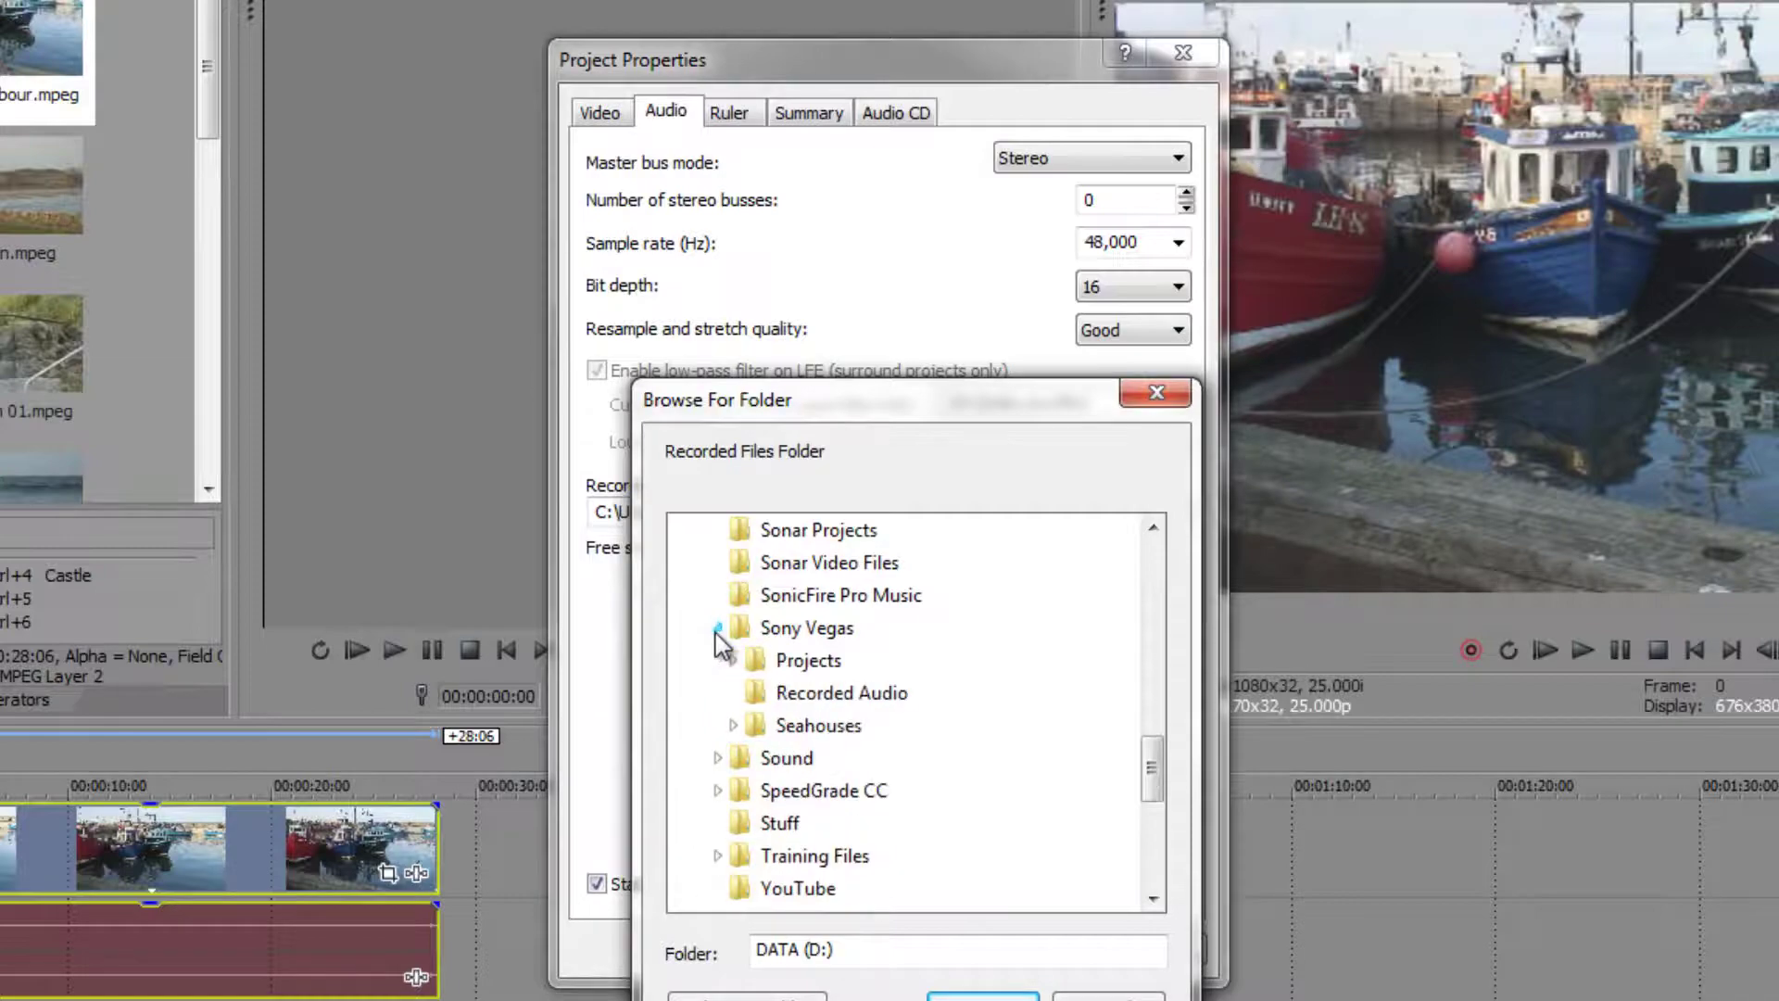
left_click(840, 697)
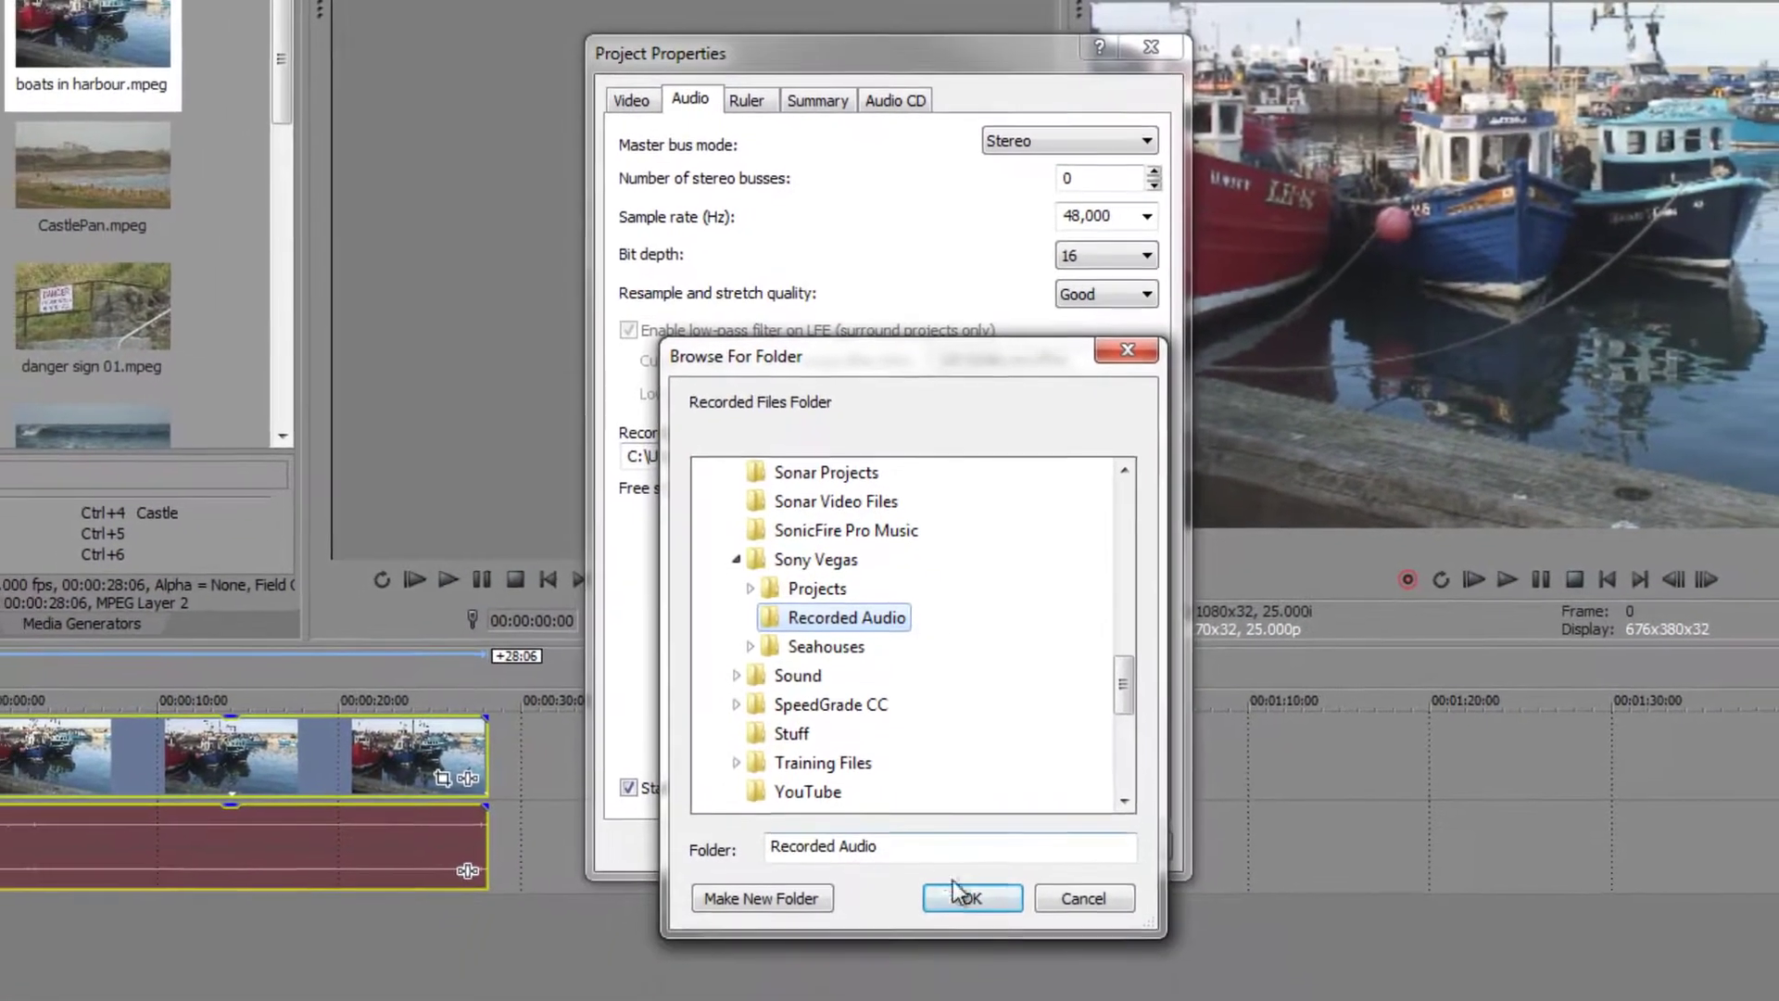
left_click(968, 896)
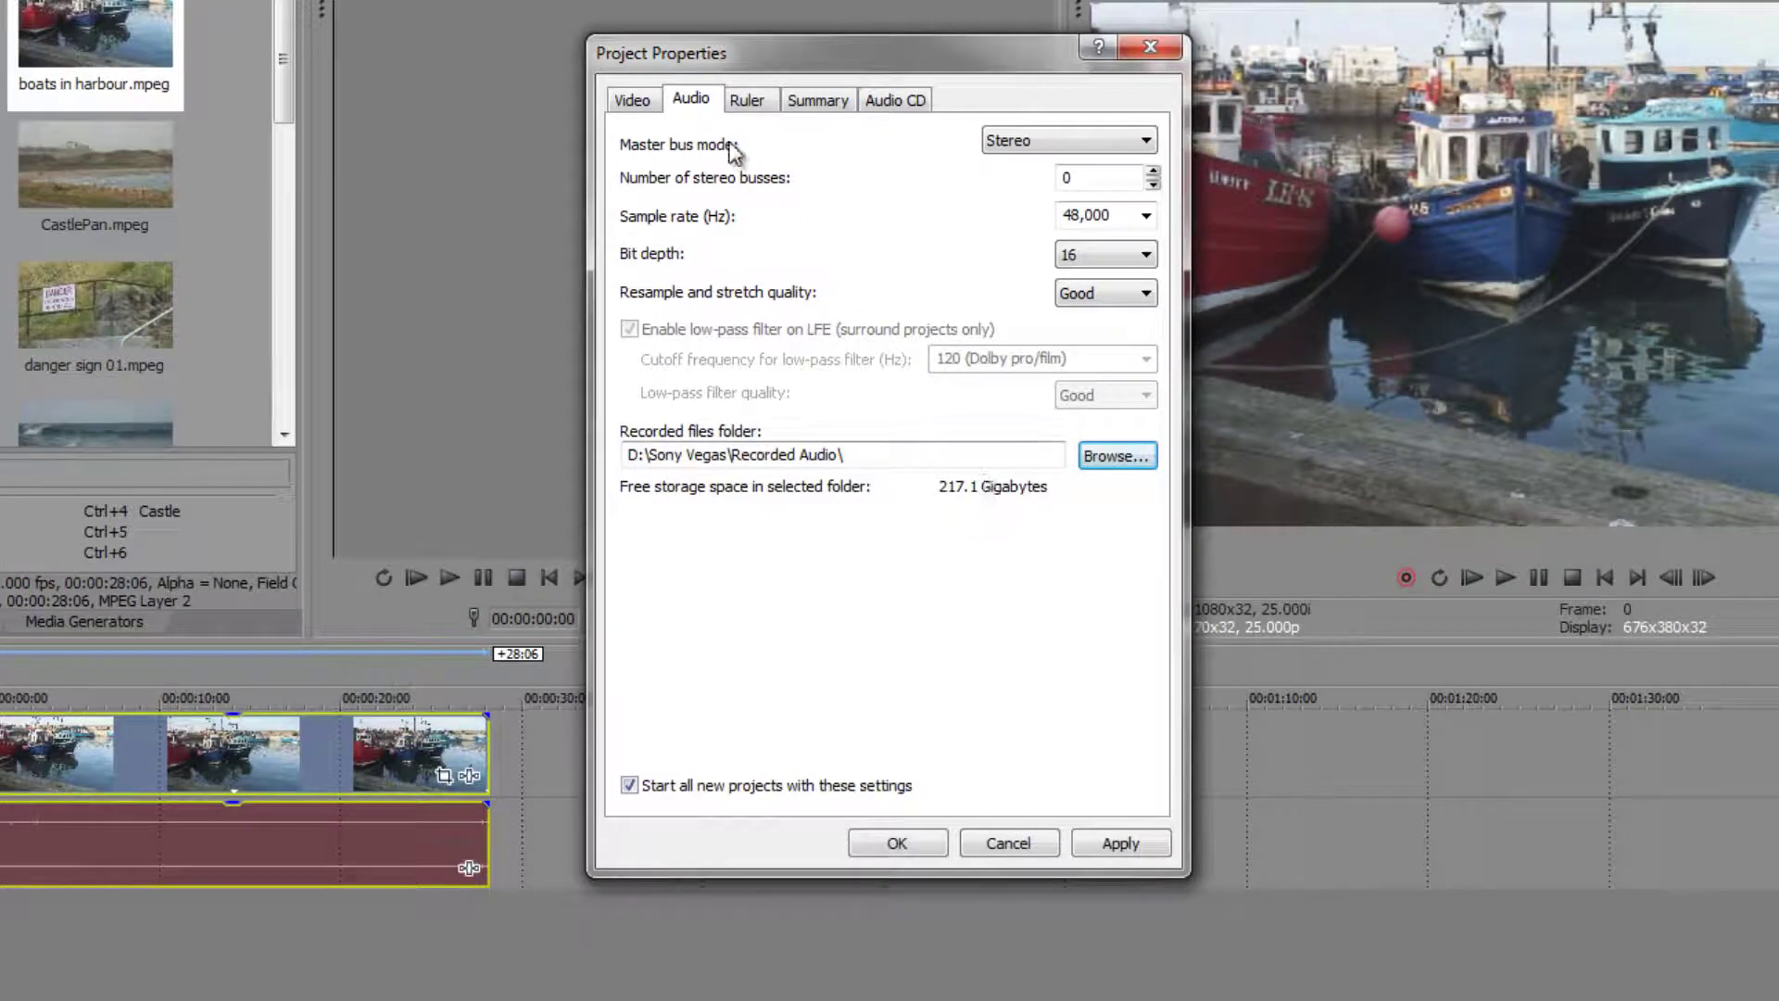
- Examine the project's ruler start time fields and the available ruler time formats
left_click(746, 99)
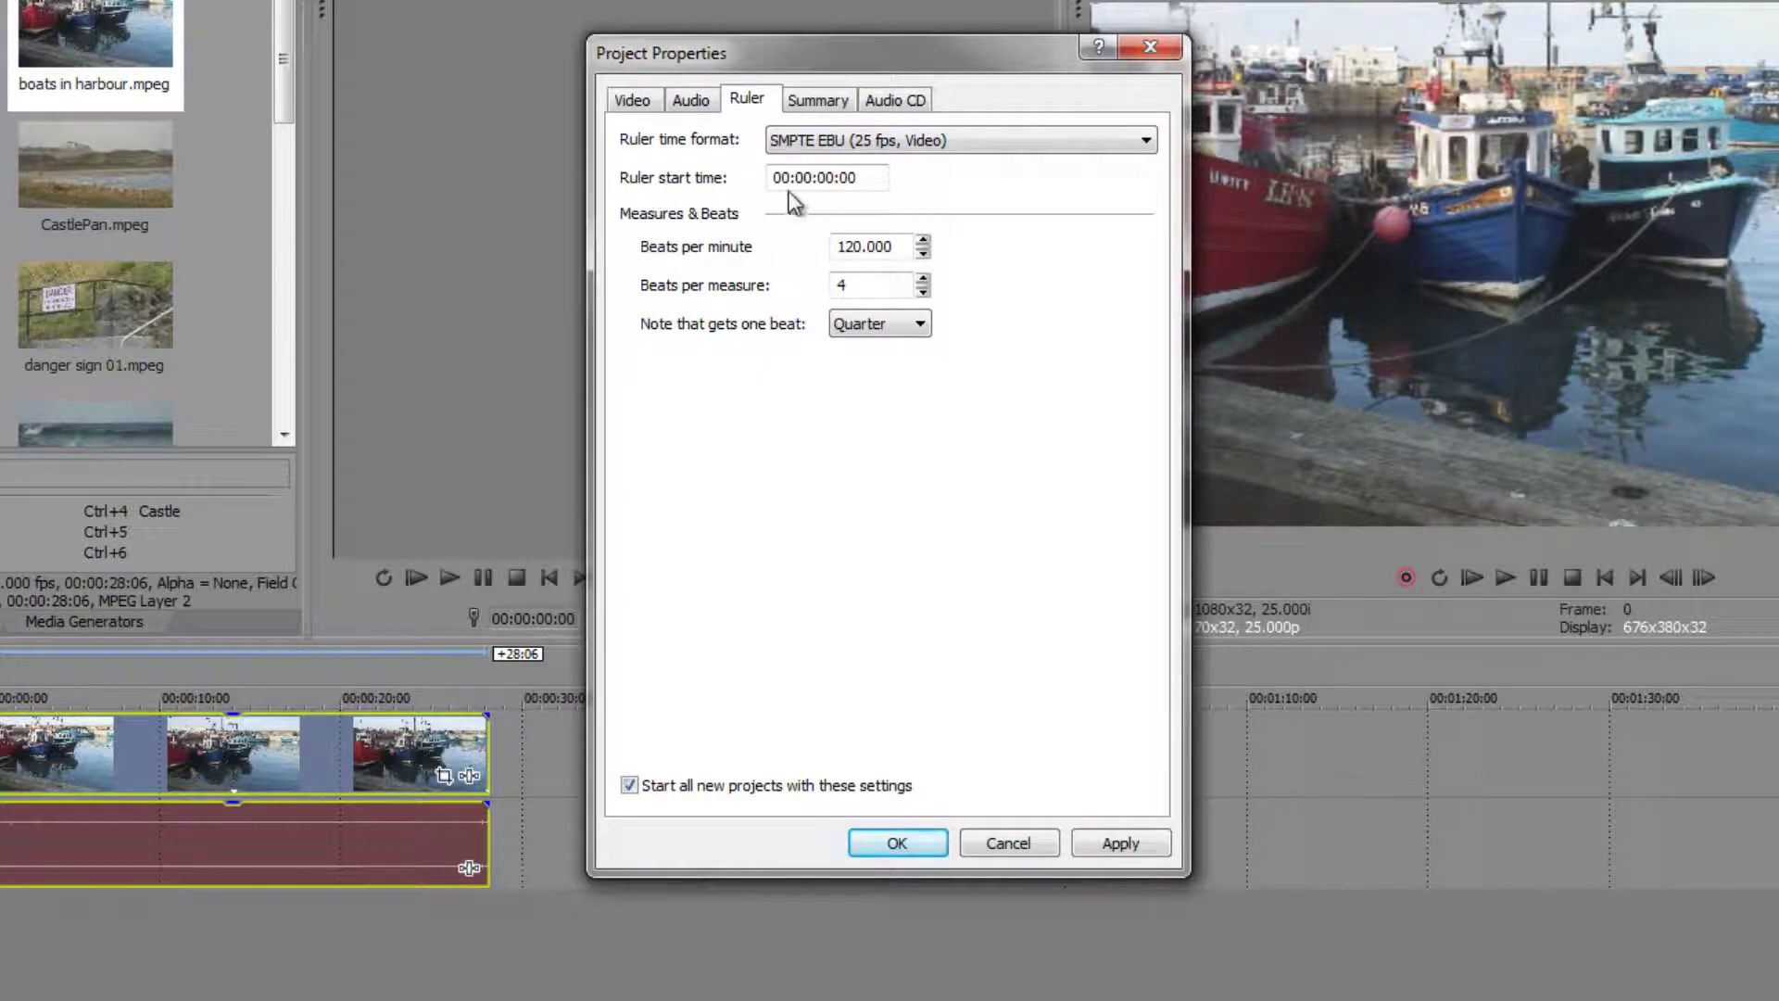
left_click(863, 177)
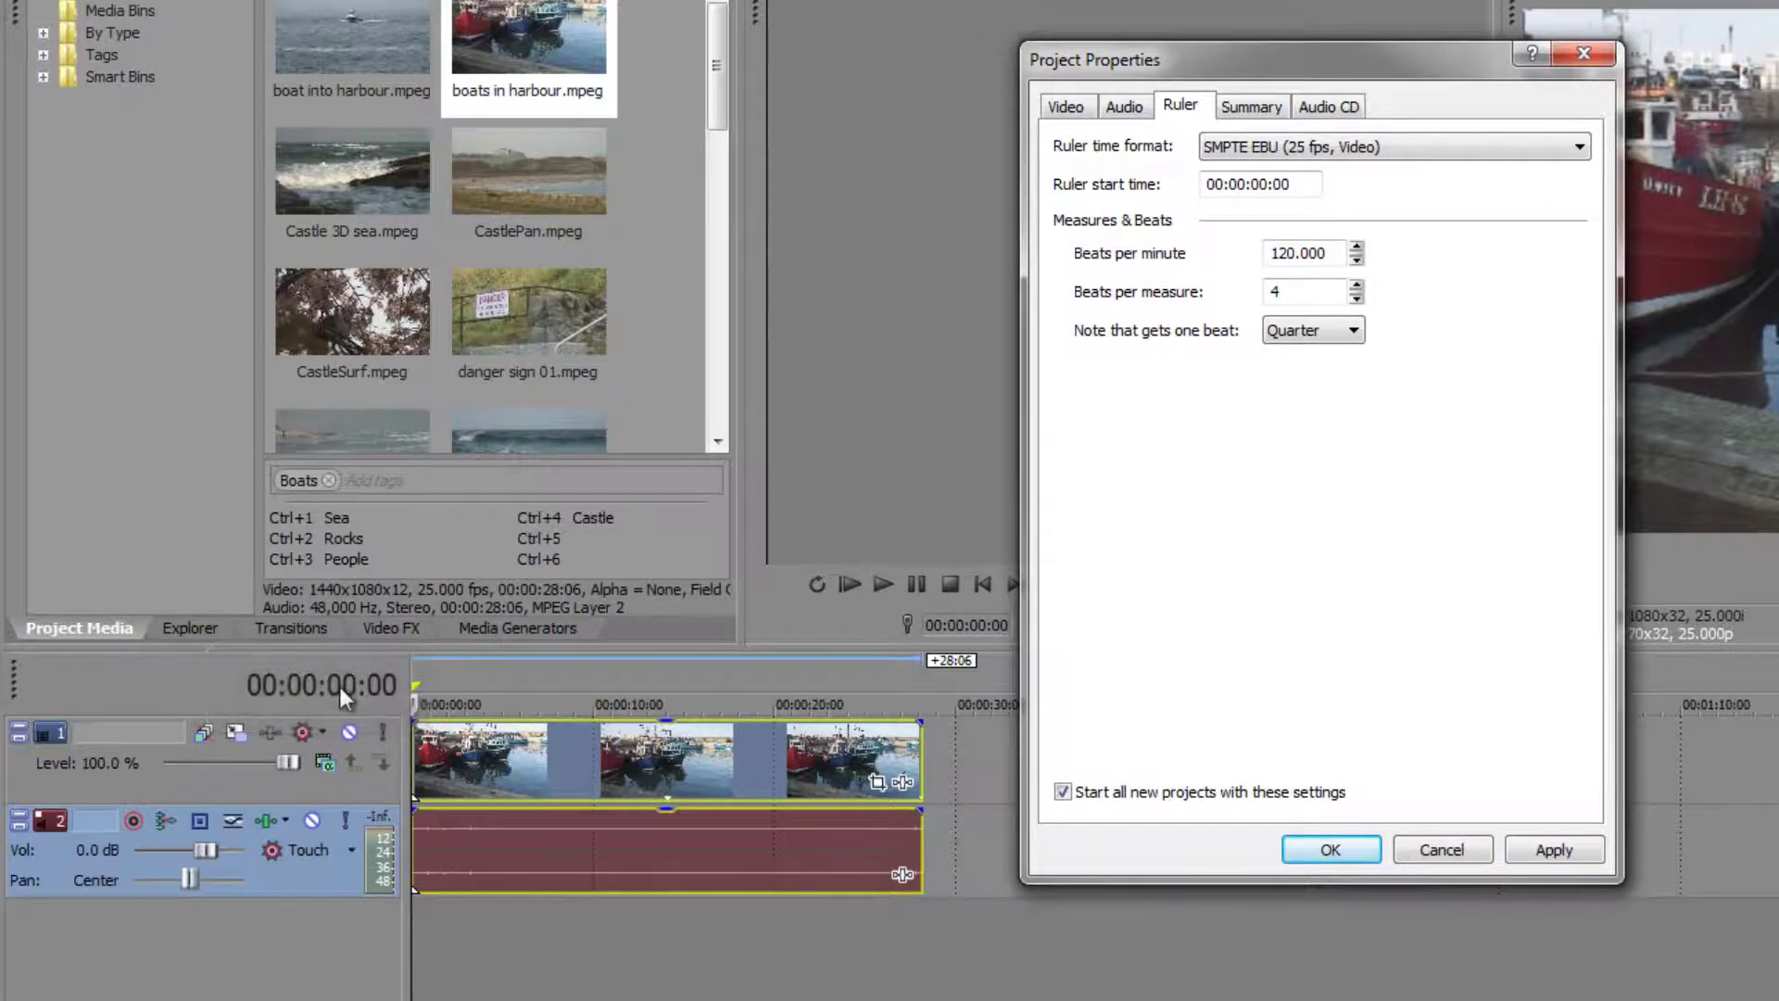
left_click(1209, 187)
left_click_drag(1210, 187, 1218, 188)
left_click(1235, 188)
left_click_drag(1236, 187, 1267, 188)
left_click(1275, 186)
double_click(1279, 185)
left_click(1425, 147)
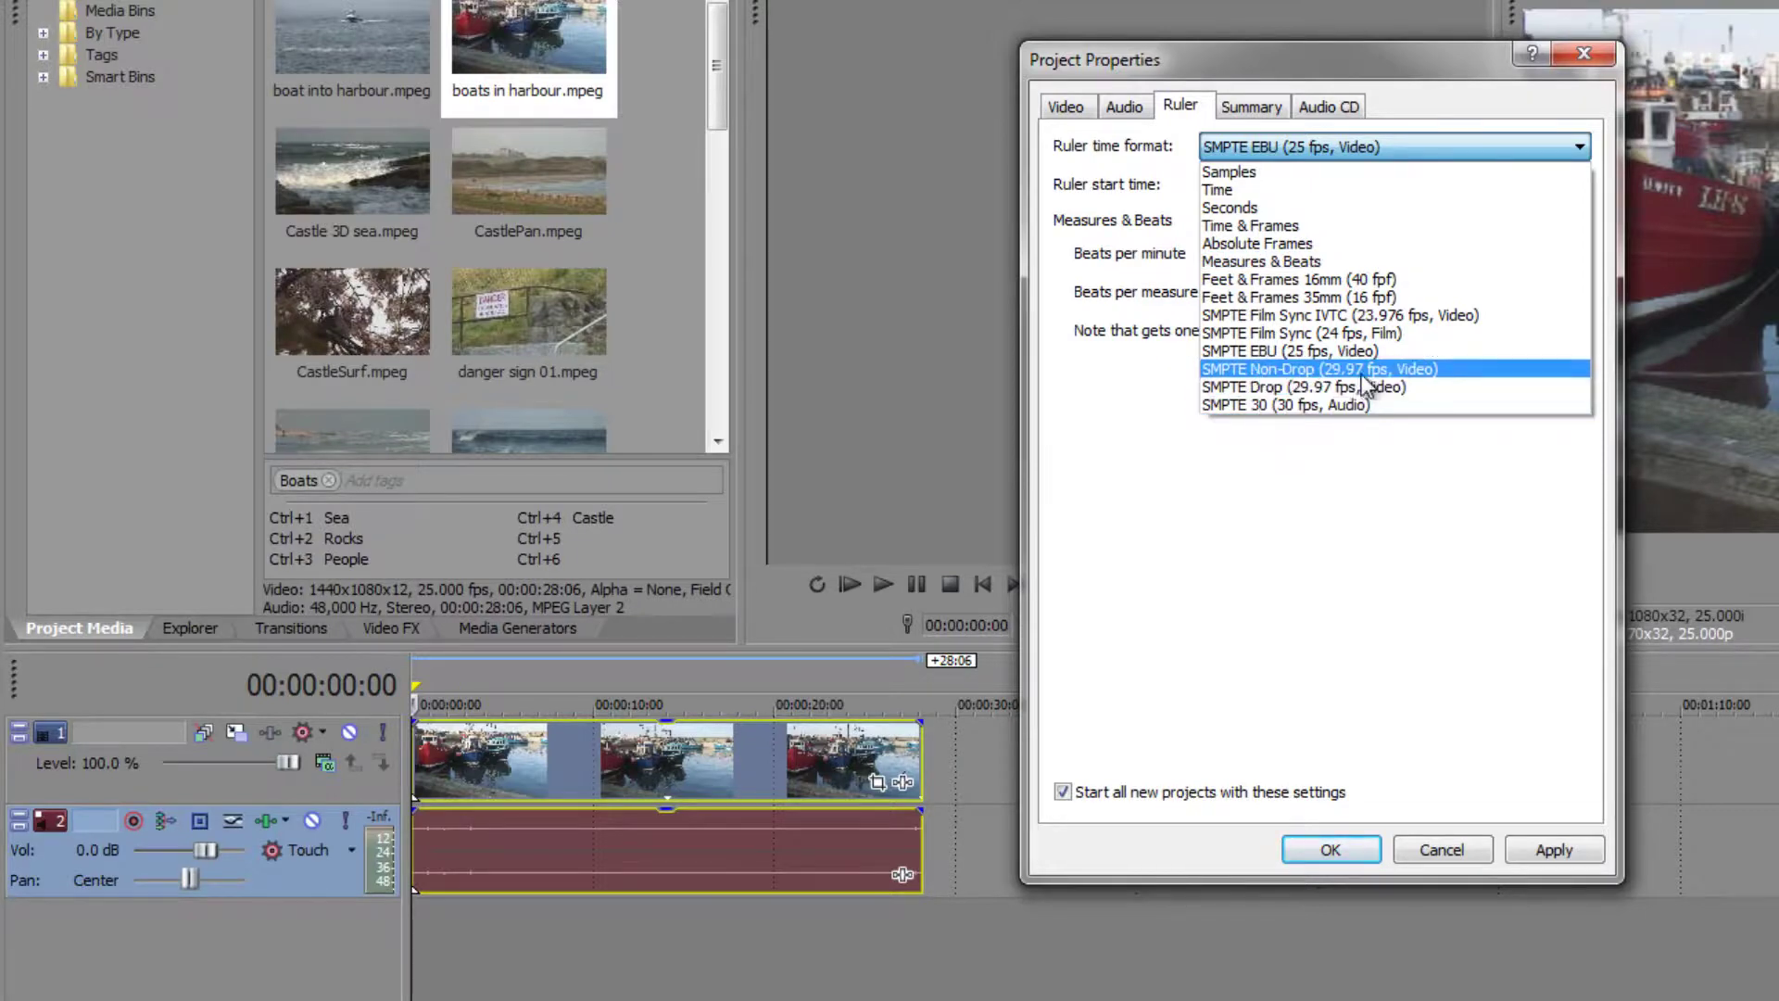
left_click(1360, 533)
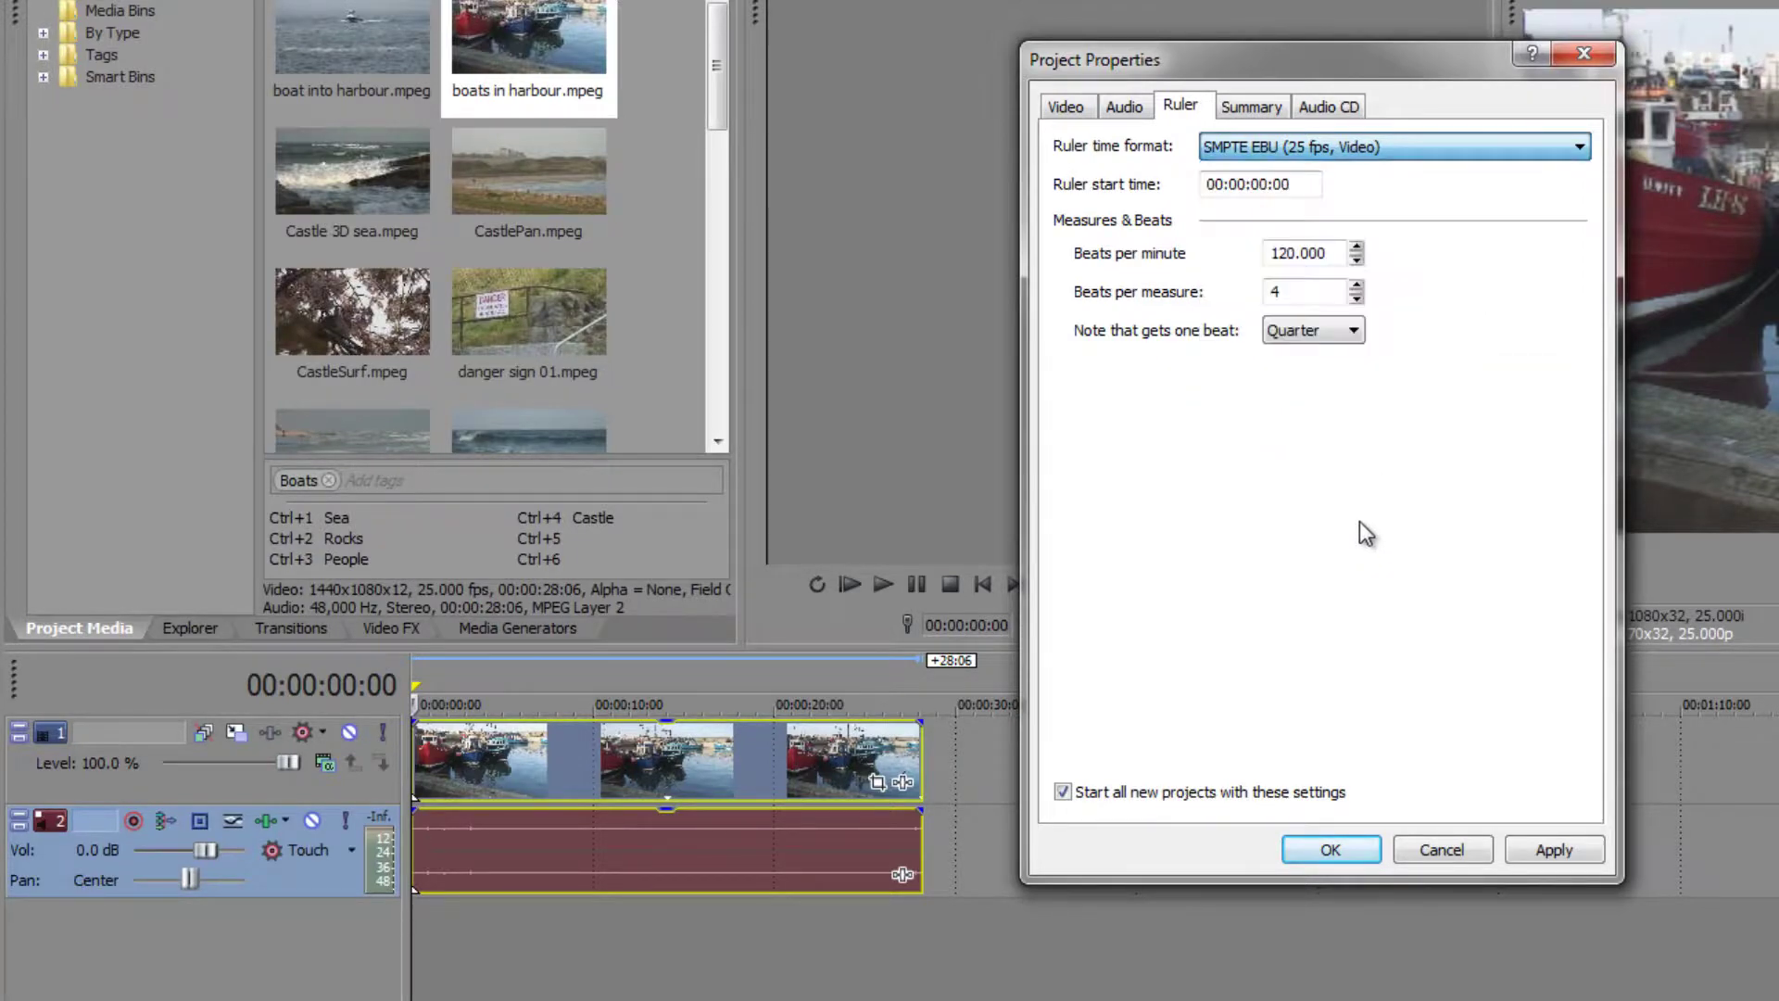
- Apply the project properties, review the blank project summary fields and accept the settings
left_click(1559, 851)
left_click(1269, 108)
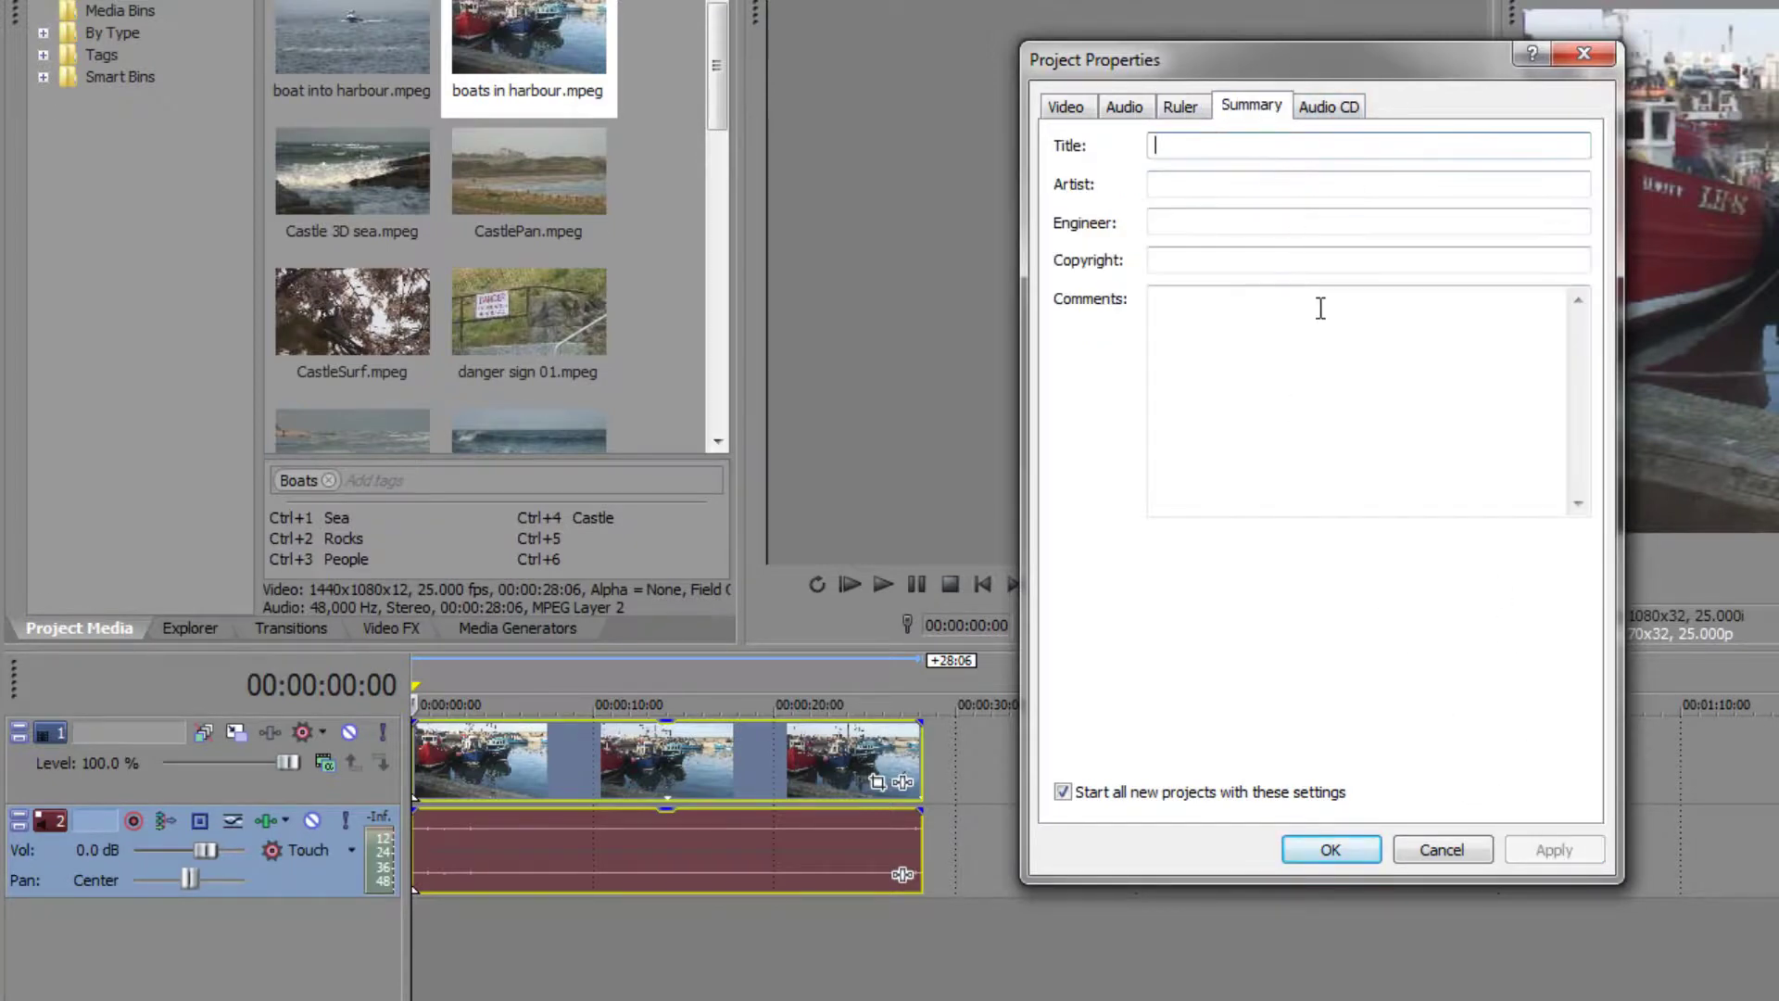
left_click(1283, 147)
left_click(1344, 857)
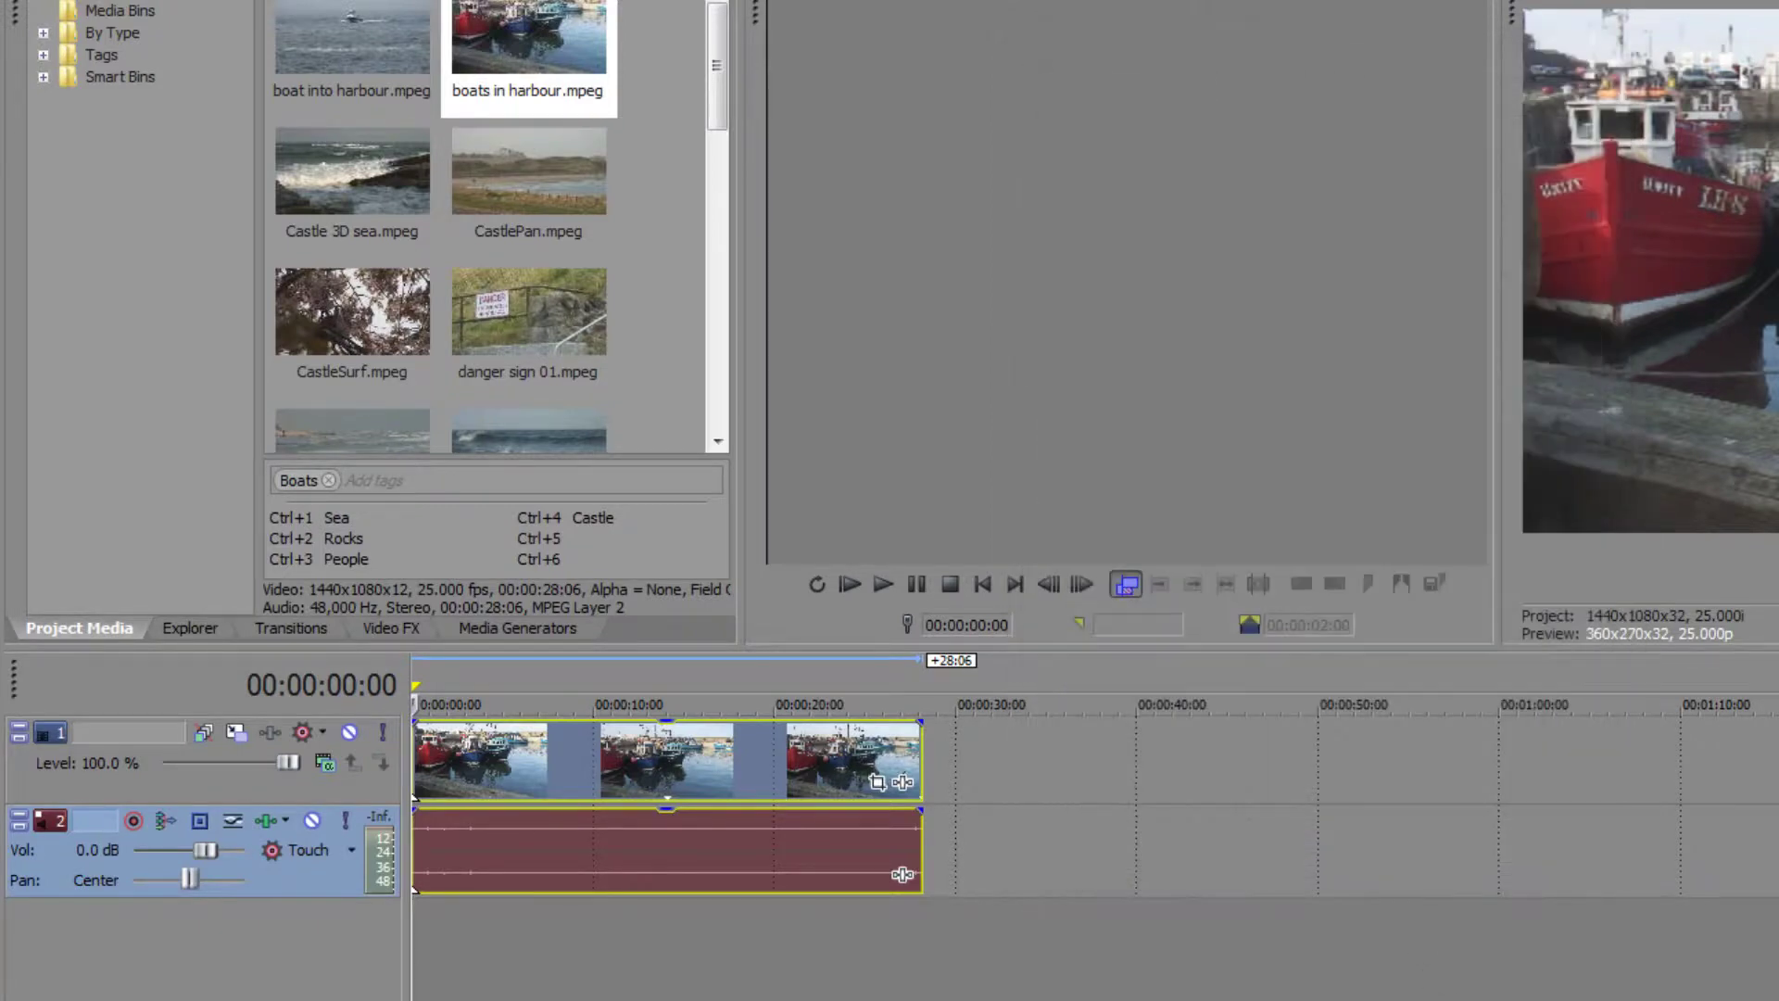